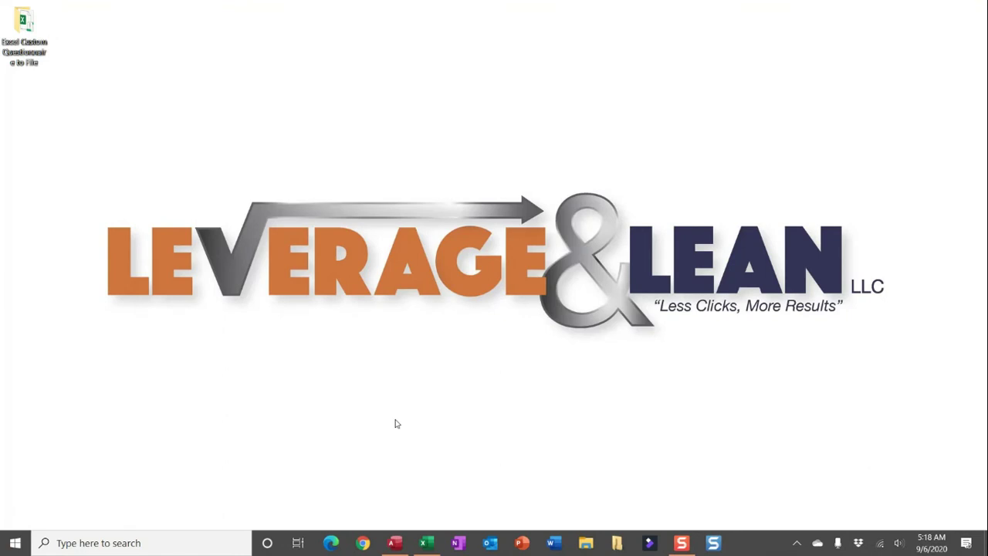
Bring up the questionnaire workbook, check the C5 role list keeping Role1, and view the Roles sheet.
{"action": "left_click", "coordinate": [424, 542]}
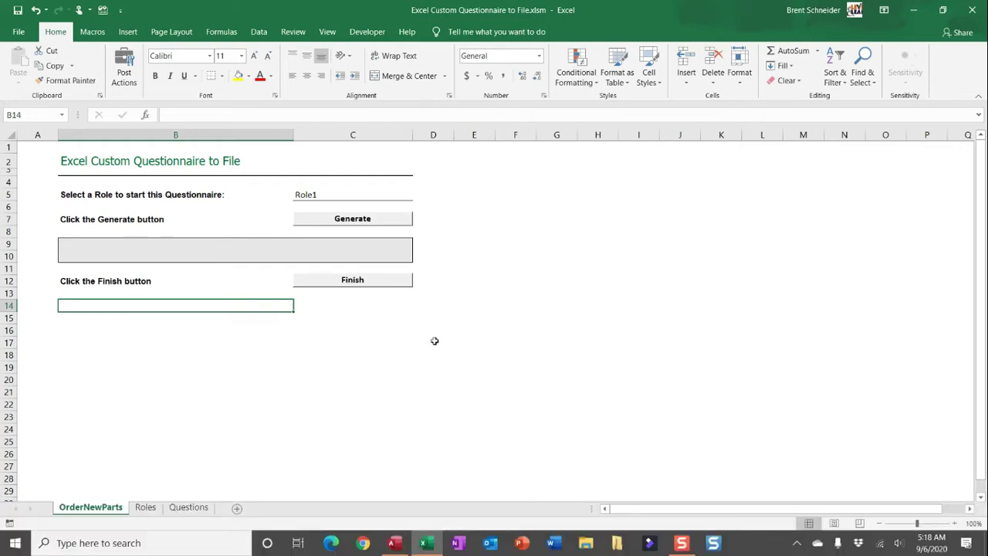
{"action": "left_click", "coordinate": [391, 193]}
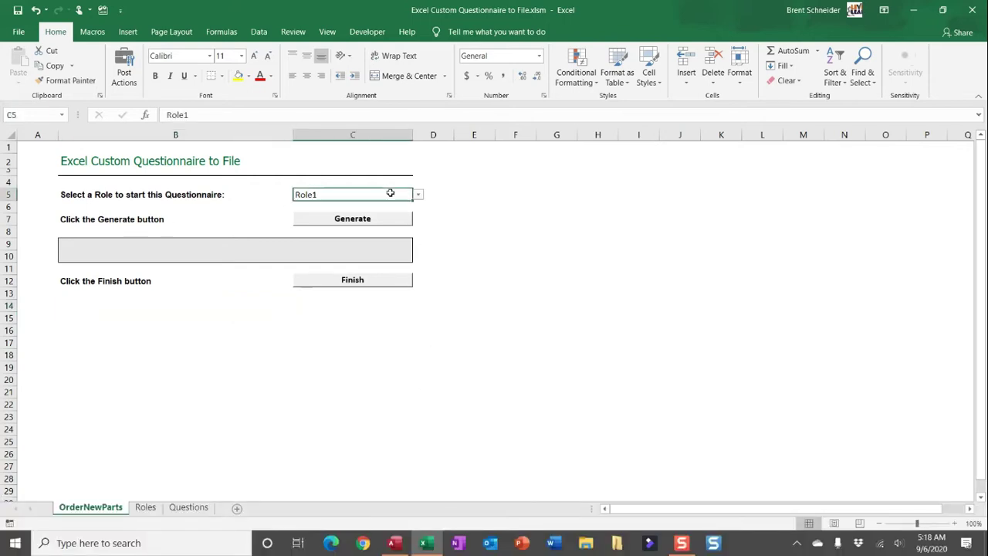
{"action": "left_click", "coordinate": [417, 196]}
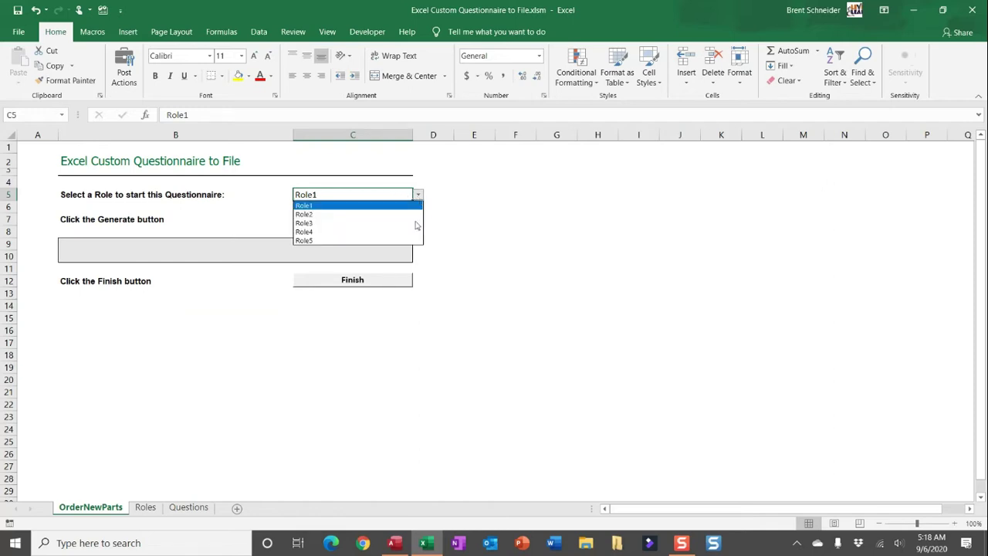
{"action": "left_click", "coordinate": [263, 316]}
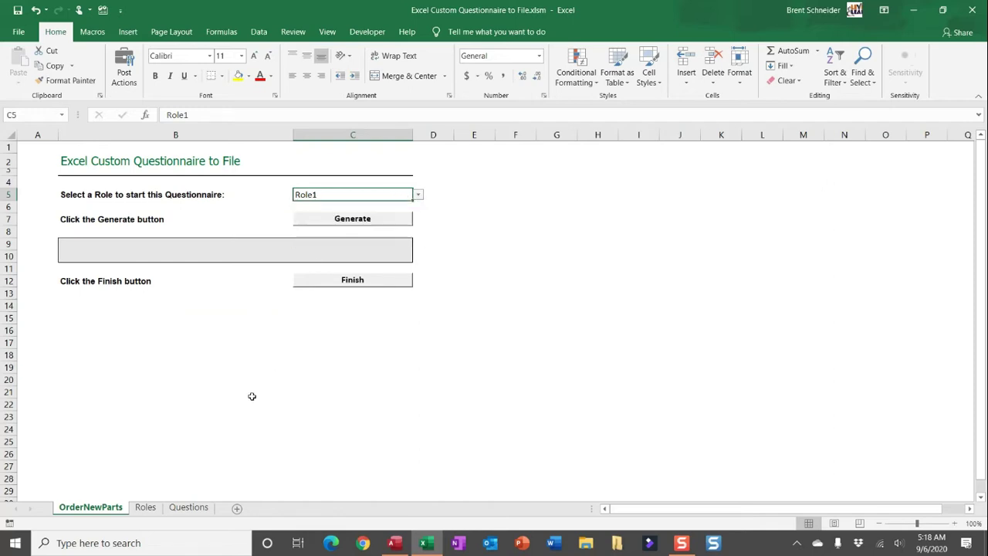
{"action": "left_click", "coordinate": [150, 509]}
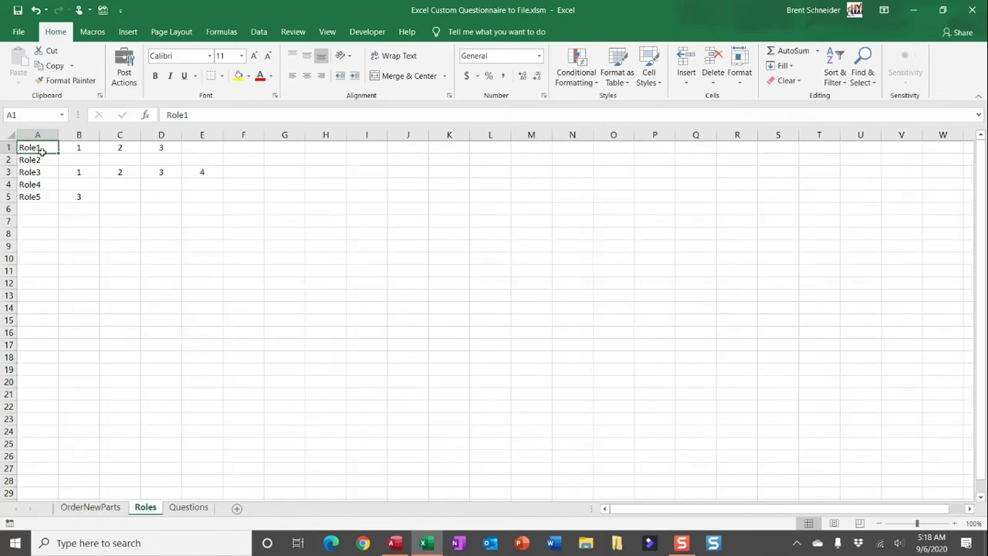
Review the role names, Role1's three question numbers and Role2's empty entries, then view the Questions sheet.
{"action": "left_click_drag", "start_coordinate": [37, 146], "coordinate": [40, 196]}
{"action": "left_click", "coordinate": [130, 267]}
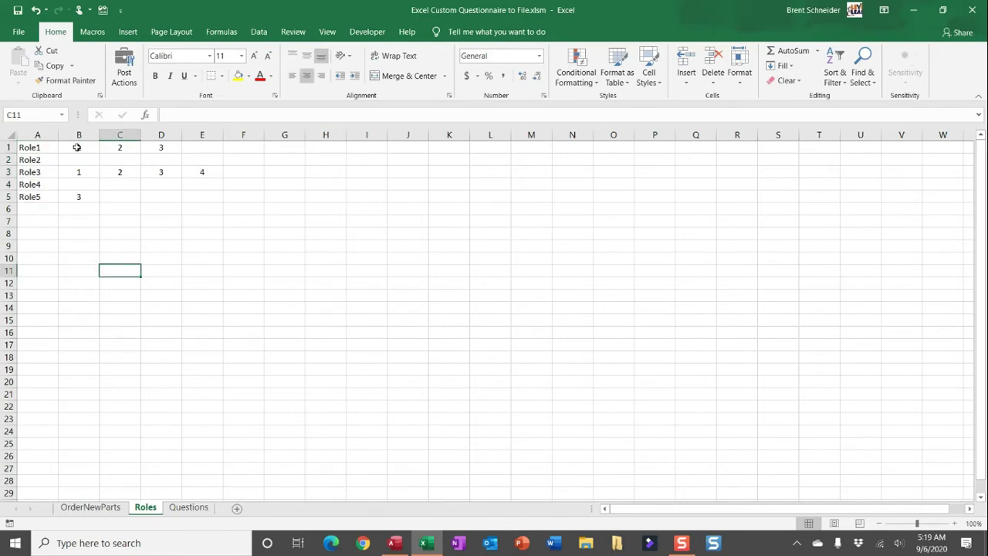
{"action": "left_click", "coordinate": [77, 146]}
{"action": "left_click", "coordinate": [116, 147]}
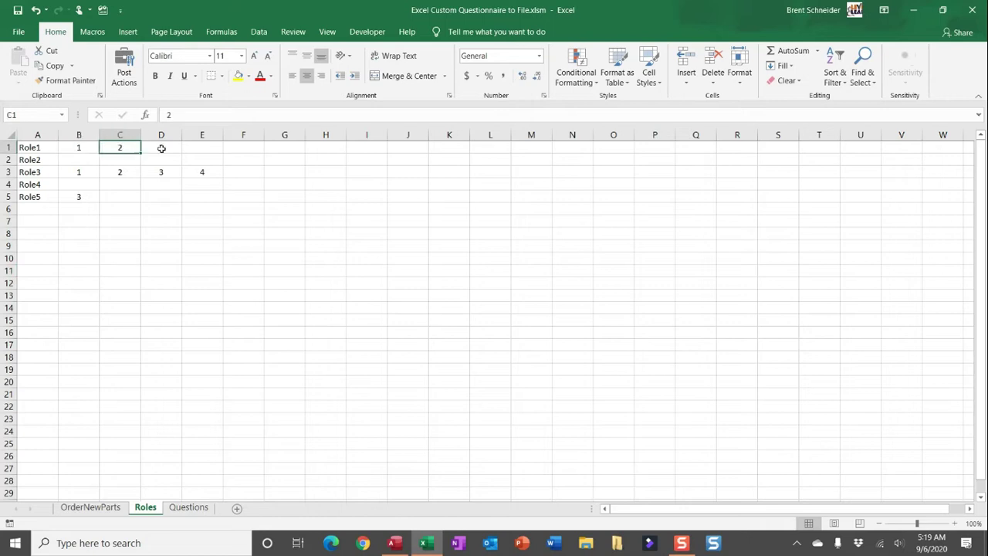
{"action": "left_click", "coordinate": [166, 147]}
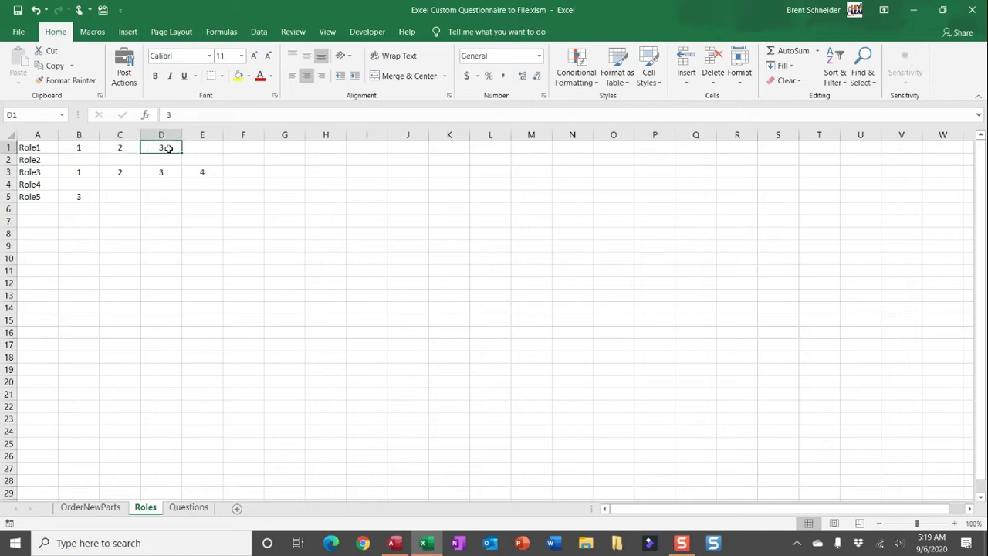
{"action": "left_click", "coordinate": [82, 160]}
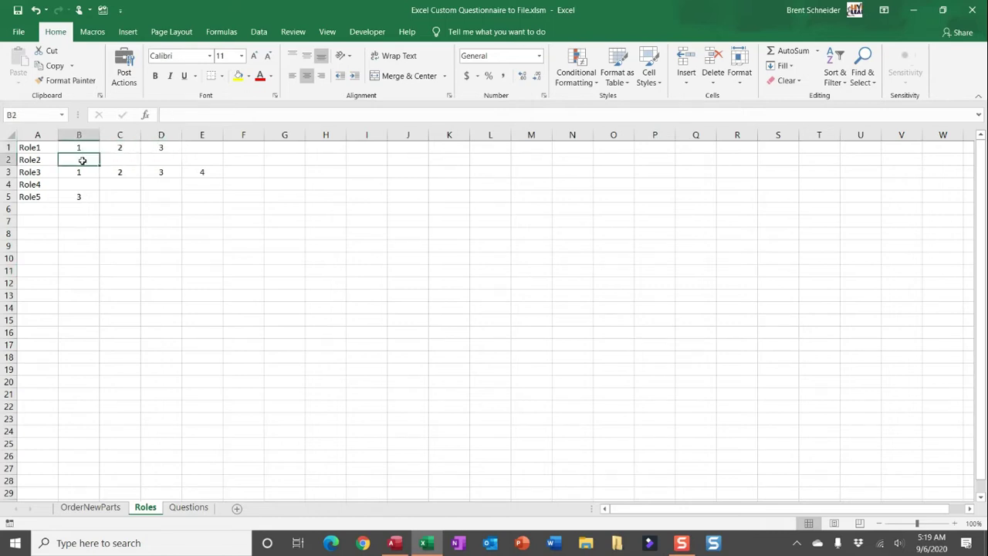
{"action": "left_click", "coordinate": [119, 159]}
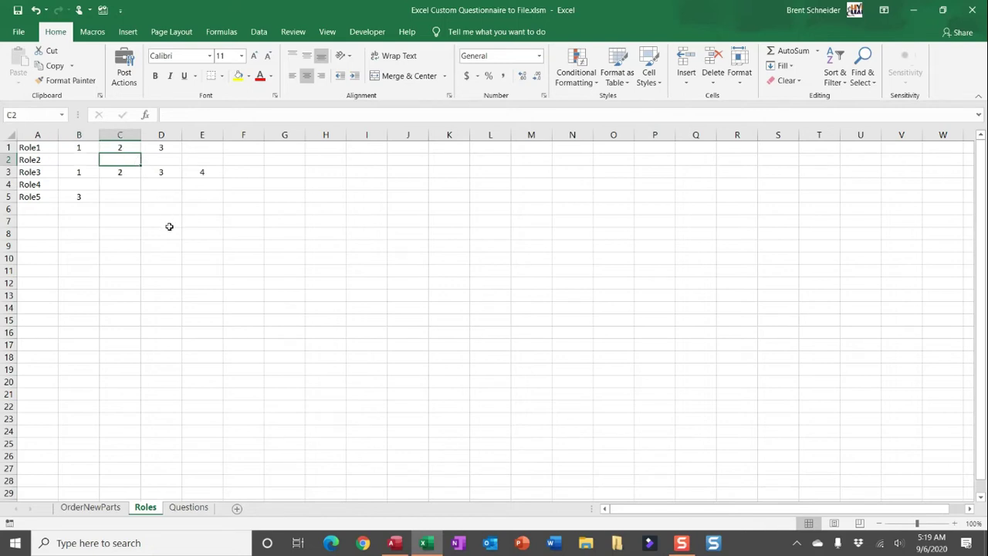
{"action": "left_click", "coordinate": [191, 511]}
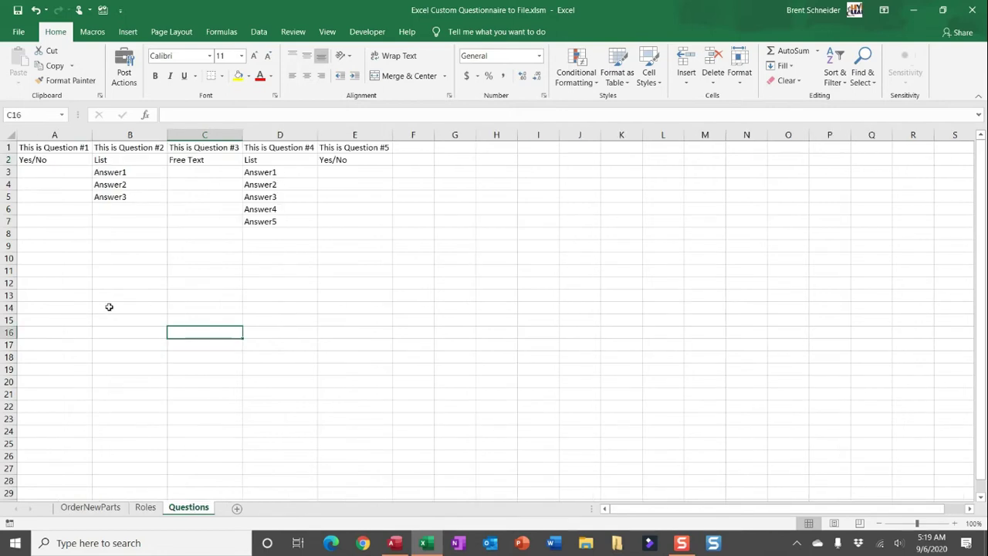
Inspect the question headers, question 2's List options and question 3's Free Text type, then return to OrderNewParts.
{"action": "left_click", "coordinate": [75, 148]}
{"action": "left_click", "coordinate": [132, 147]}
{"action": "left_click", "coordinate": [171, 149]}
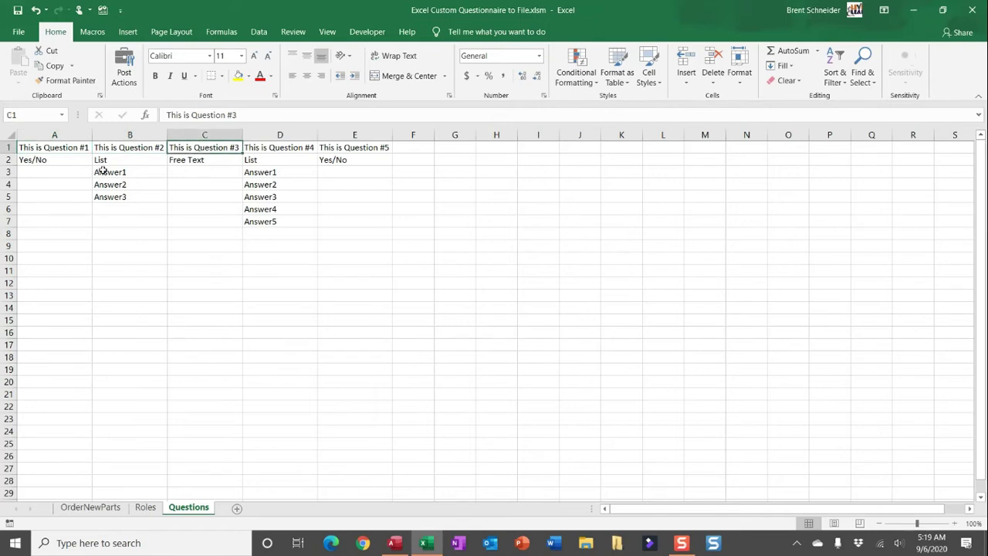
{"action": "left_click", "coordinate": [9, 160]}
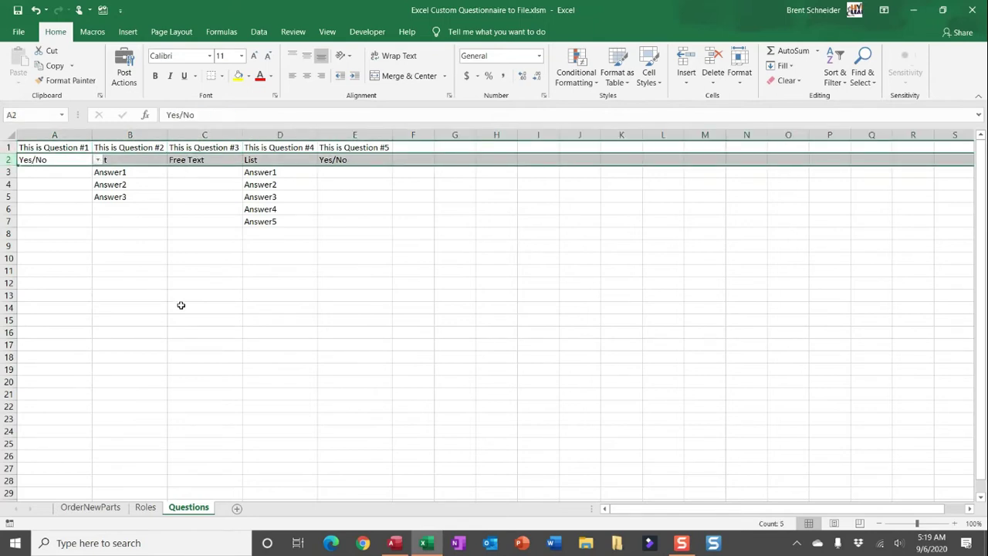
{"action": "left_click", "coordinate": [180, 306]}
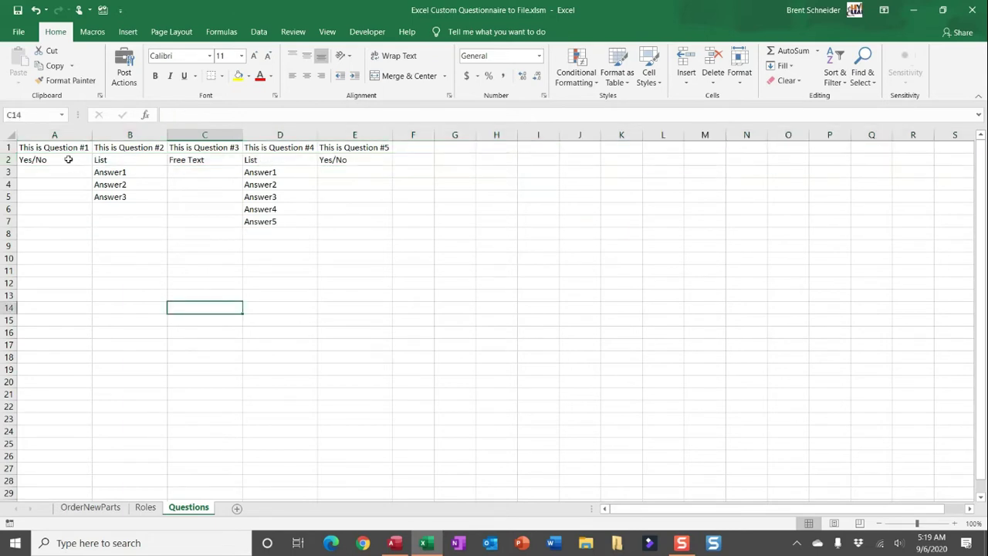
{"action": "left_click", "coordinate": [123, 159]}
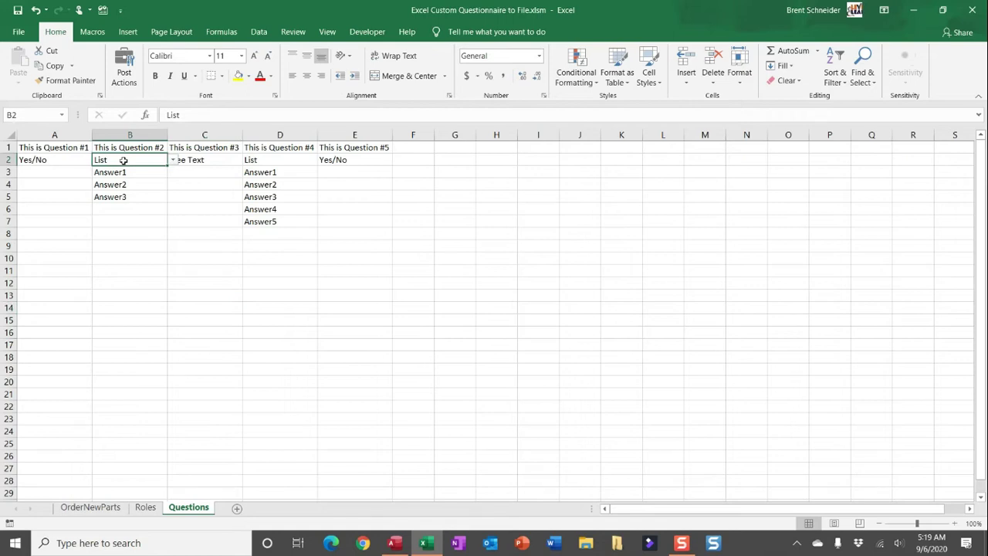
{"action": "key", "text": "Down"}
{"action": "key", "text": "Down"}
{"action": "key", "text": "Down"}
{"action": "key", "text": "Down"}
{"action": "key", "text": "Down"}
{"action": "key", "text": "Down"}
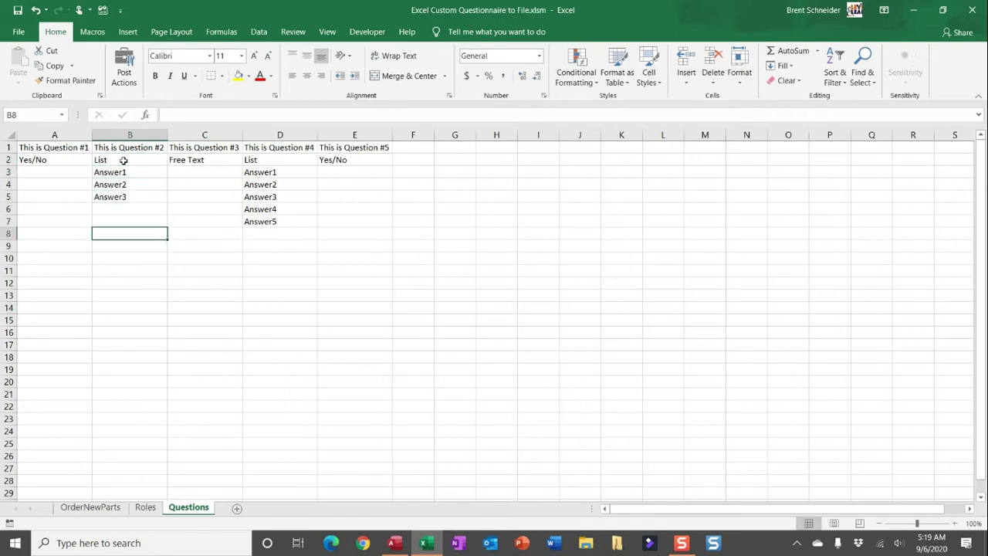
{"action": "left_click", "coordinate": [209, 158]}
{"action": "left_click", "coordinate": [192, 225]}
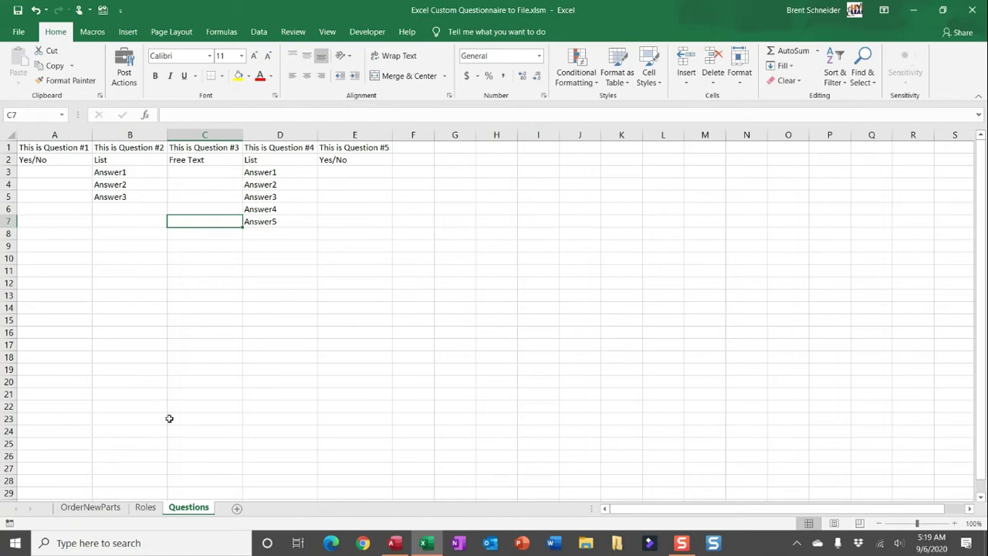
{"action": "left_click", "coordinate": [112, 513]}
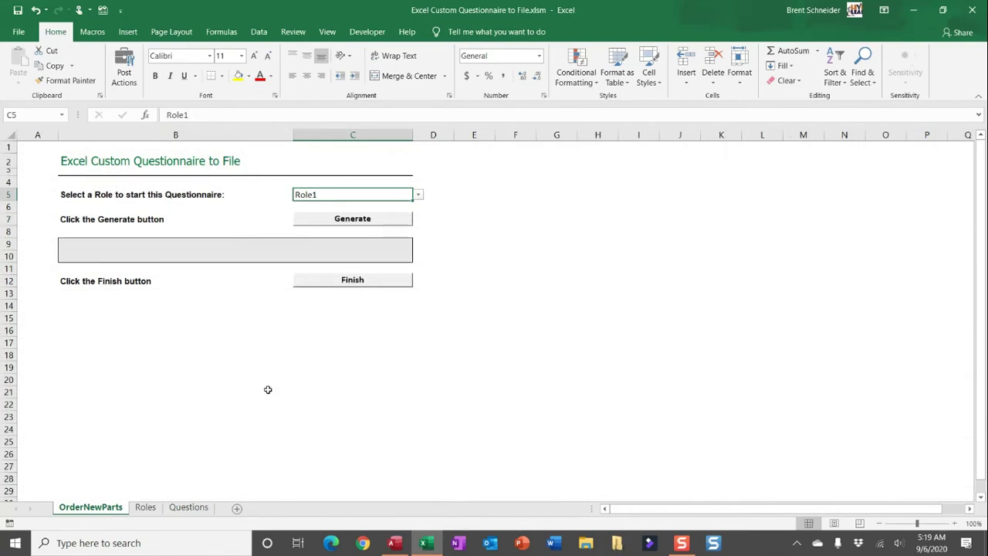
Choose Role2 as the questionnaire role in cell C5.
{"action": "left_click", "coordinate": [418, 198]}
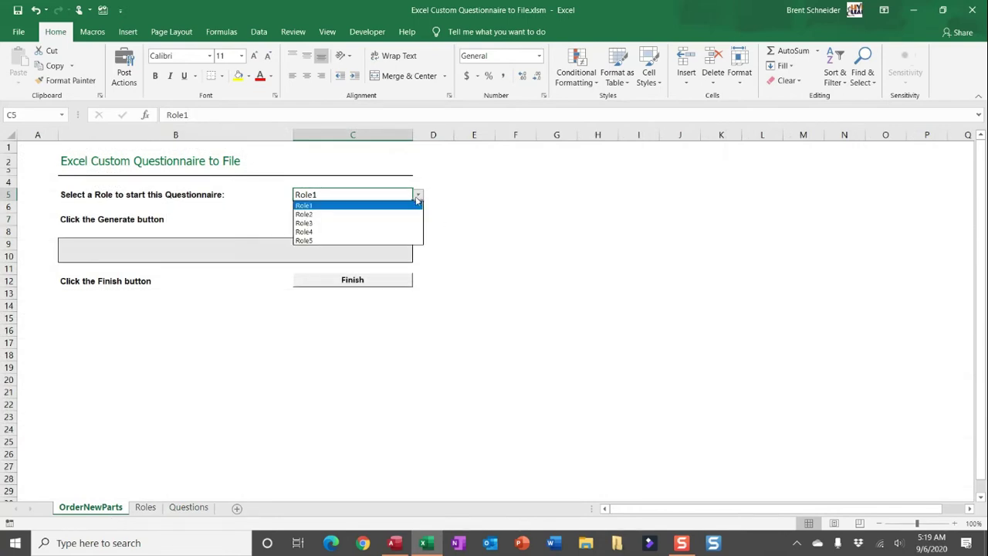
{"action": "left_click", "coordinate": [413, 215]}
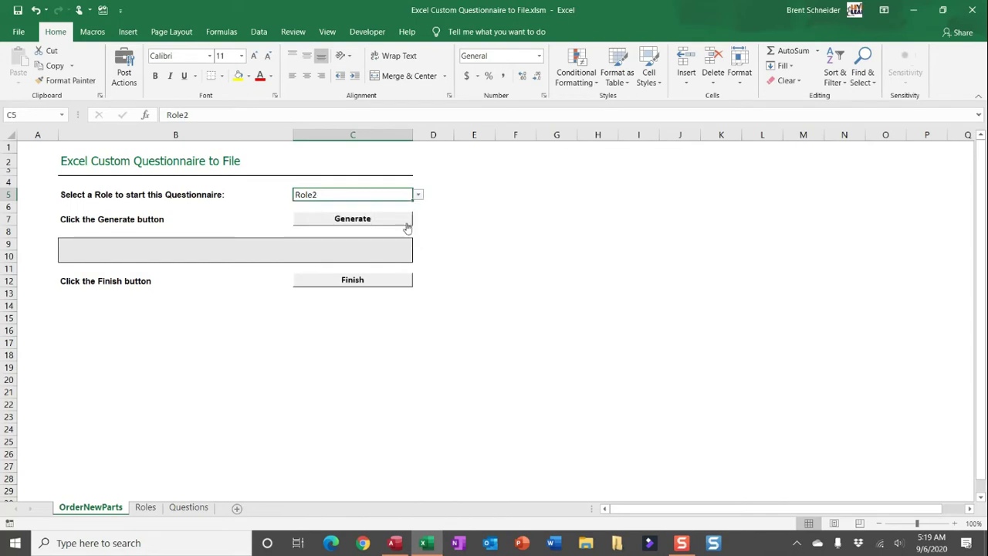
{"action": "left_click", "coordinate": [299, 376]}
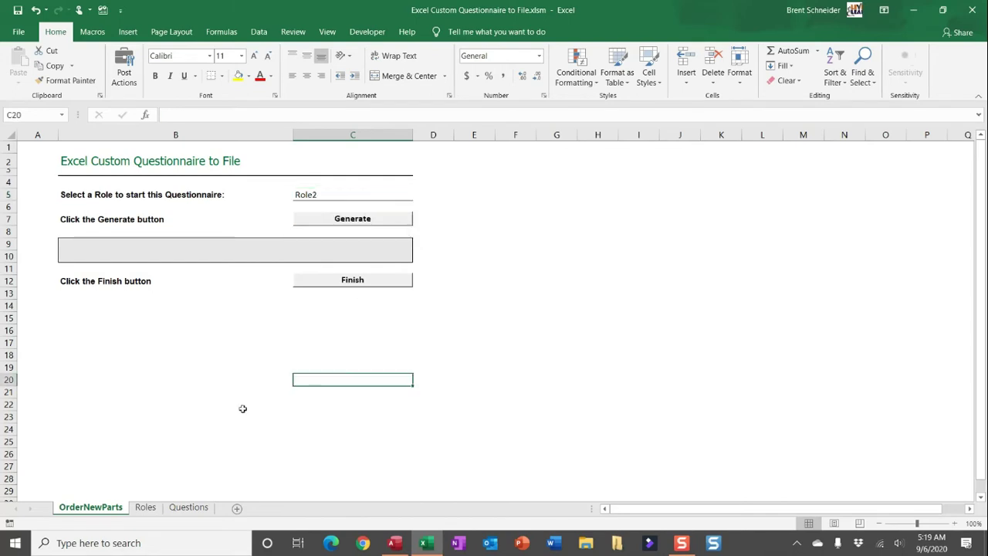
Check Role2's question row on the Roles sheet and the Questions sheet, then return to OrderNewParts.
{"action": "left_click", "coordinate": [145, 506]}
{"action": "left_click", "coordinate": [7, 160]}
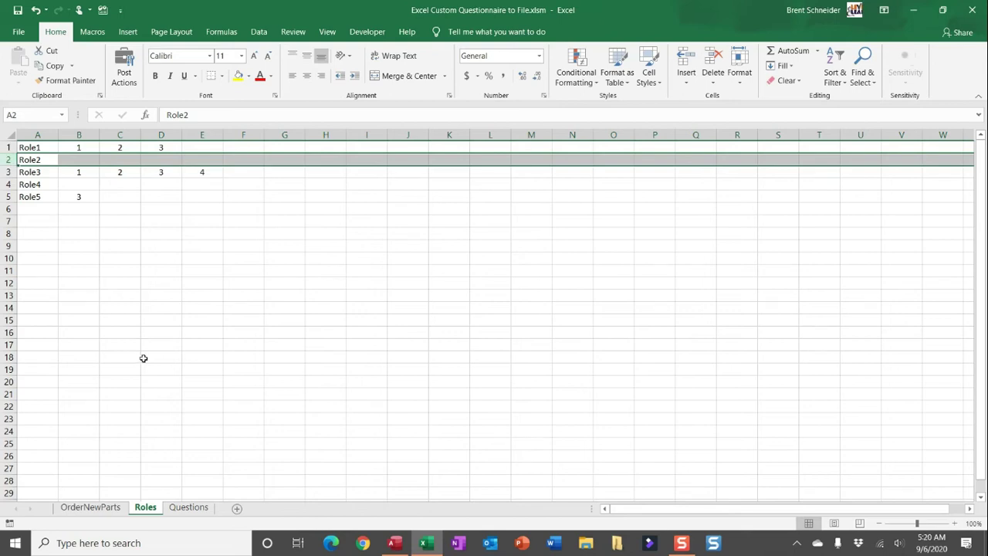
{"action": "left_click", "coordinate": [188, 507]}
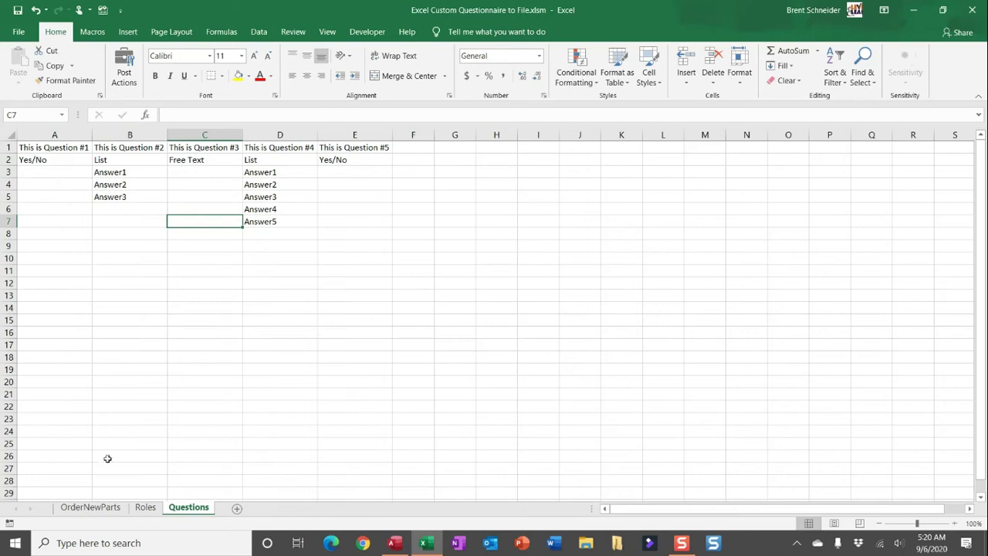
{"action": "left_click", "coordinate": [116, 507]}
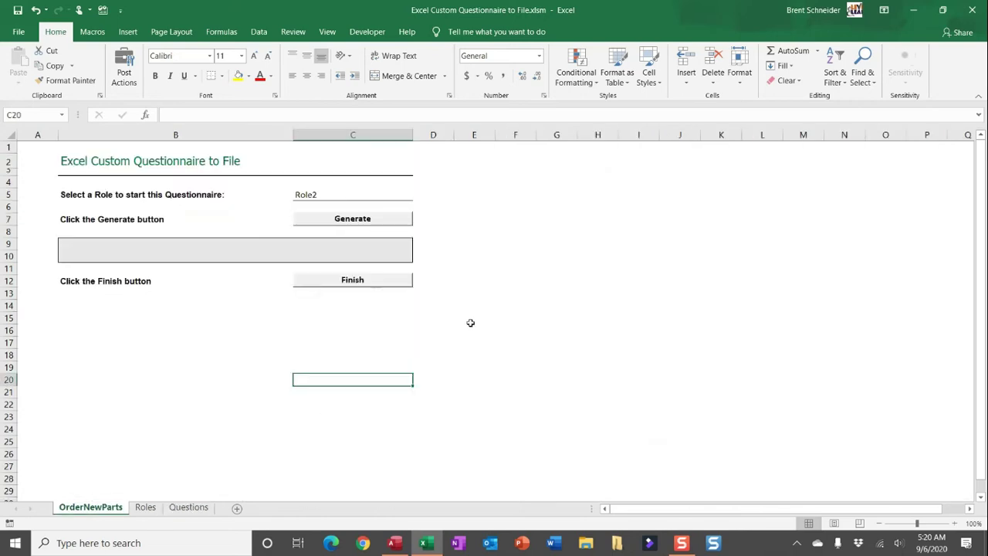
Generate Role2's questions and answer Yes to question 1 and Answer2 to question 2.
{"action": "left_click", "coordinate": [381, 220]}
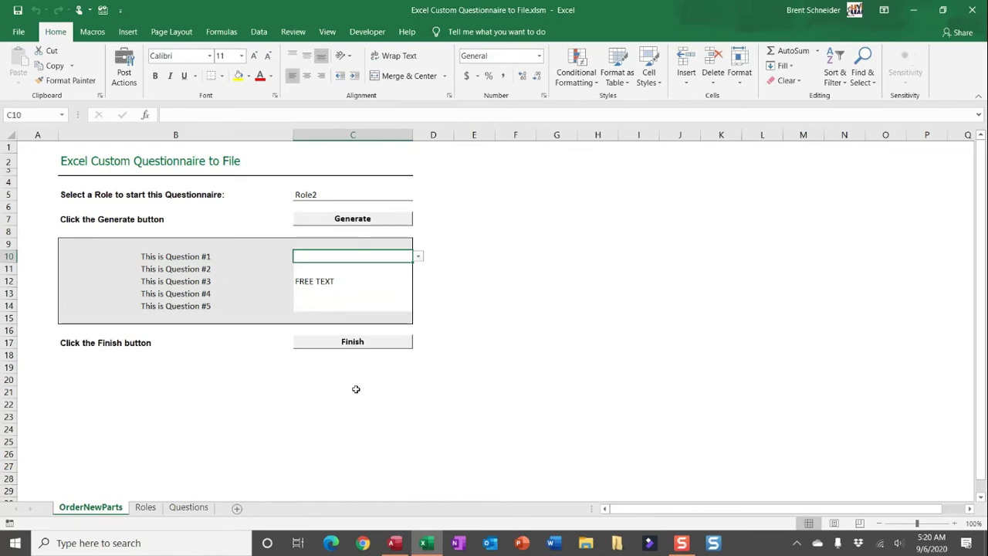
{"action": "left_click", "coordinate": [420, 259]}
{"action": "left_click", "coordinate": [400, 267]}
{"action": "left_click", "coordinate": [413, 272]}
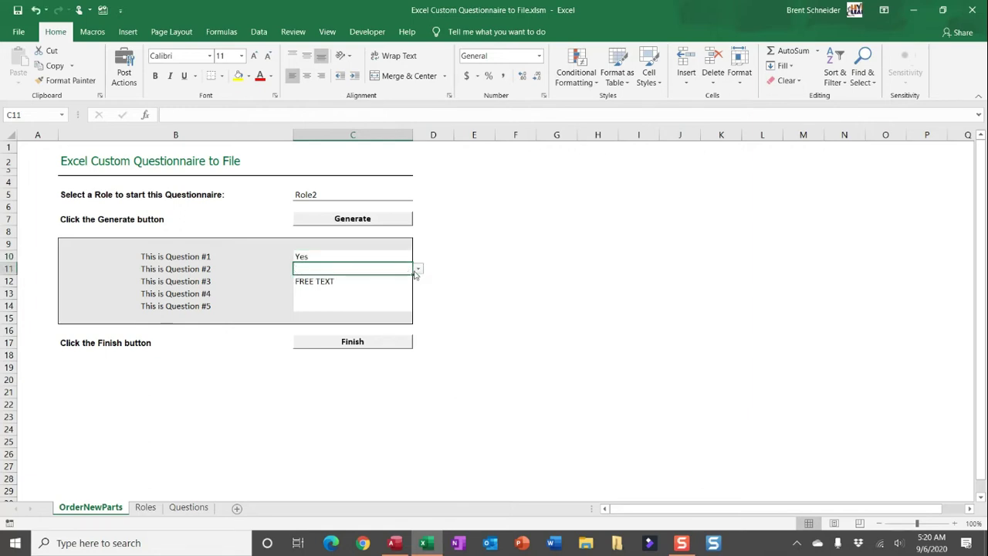
{"action": "left_click", "coordinate": [417, 270]}
{"action": "left_click", "coordinate": [406, 286]}
Leave question 3 as free text, answer Answer5 to question 4 and No to question 5.
{"action": "left_click", "coordinate": [399, 281]}
{"action": "left_click", "coordinate": [382, 295]}
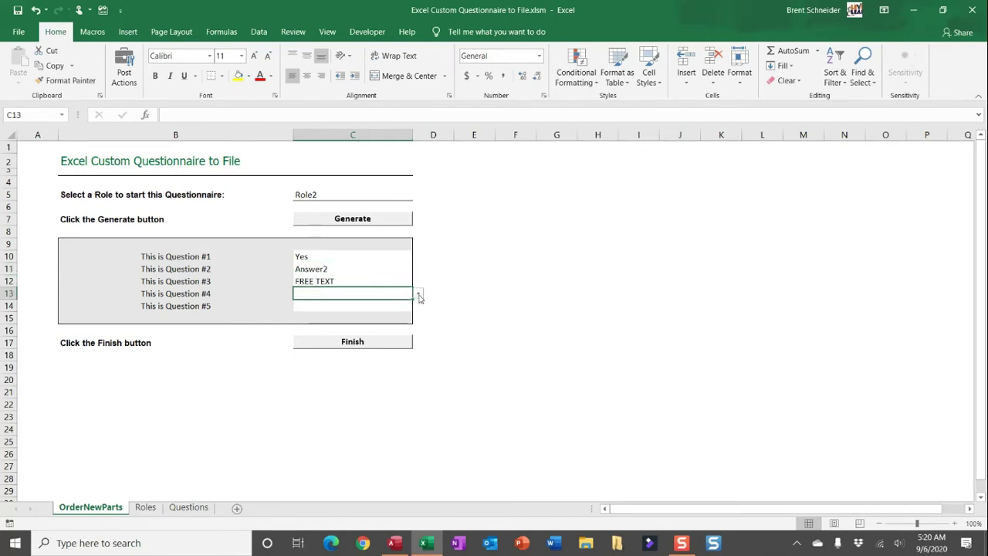
{"action": "left_click", "coordinate": [419, 295]}
{"action": "left_click", "coordinate": [401, 324]}
{"action": "left_click", "coordinate": [392, 307]}
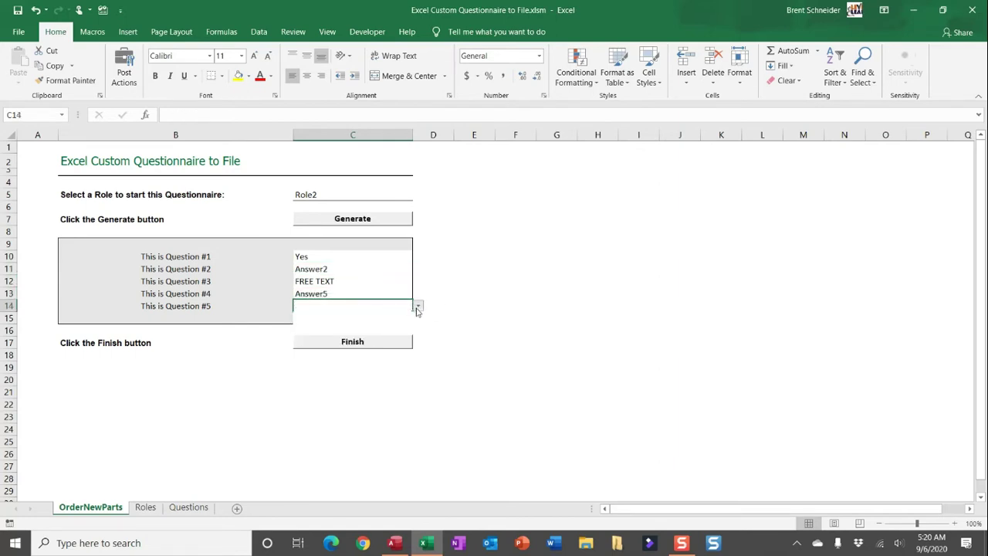
{"action": "left_click", "coordinate": [417, 308]}
{"action": "left_click", "coordinate": [386, 327]}
{"action": "left_click", "coordinate": [378, 383]}
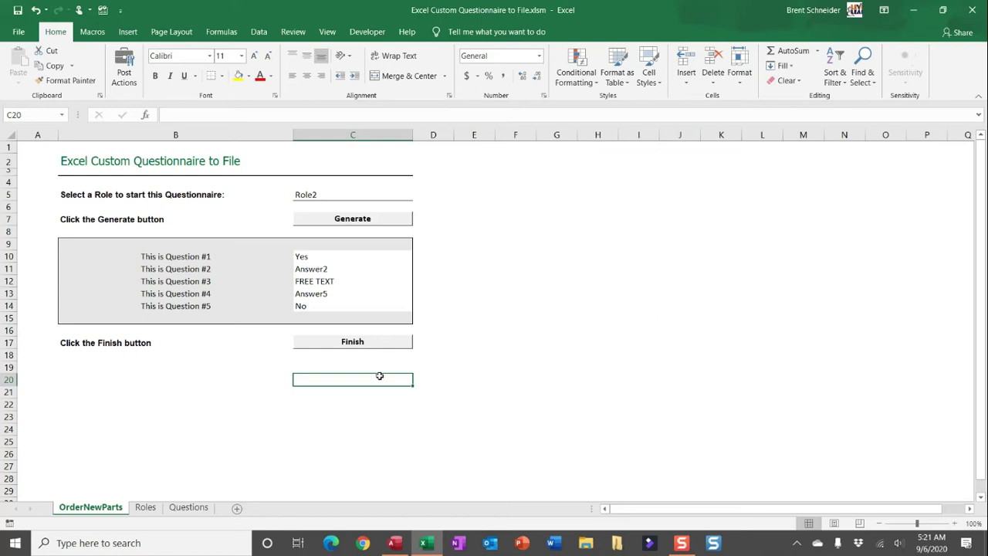
Submit the Role2 answers with Finish and dismiss the thank-you message.
{"action": "left_click", "coordinate": [378, 343]}
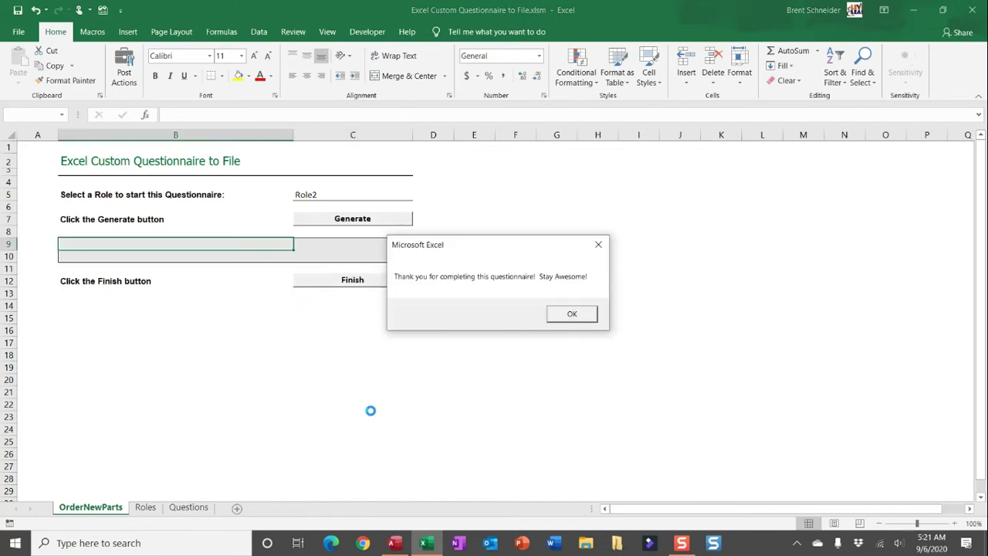
{"action": "left_click", "coordinate": [582, 314]}
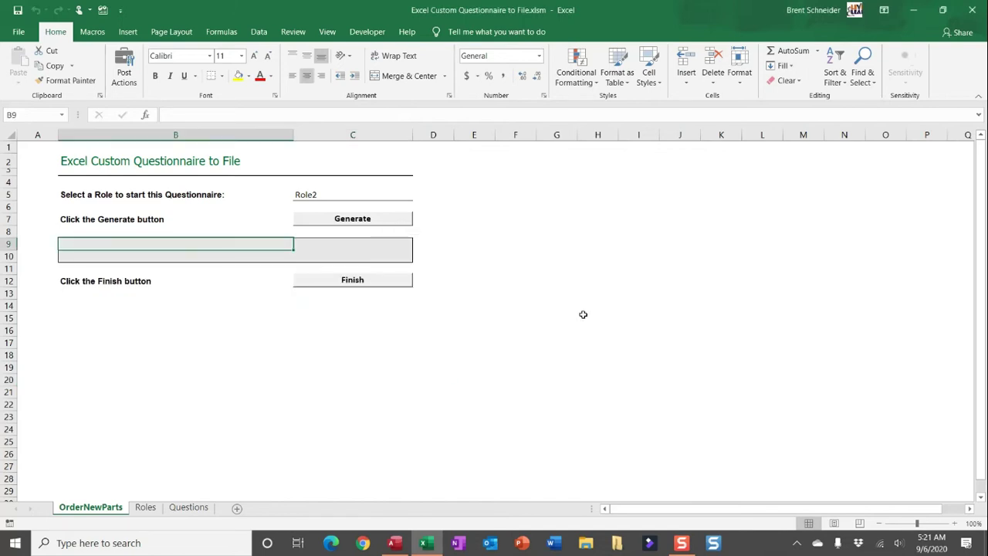
Minimize Excel, open the Excel Custom Questionnaire desktop folder, and select Role2_09.06.2020_0521.xlsx.
{"action": "left_click", "coordinate": [913, 16]}
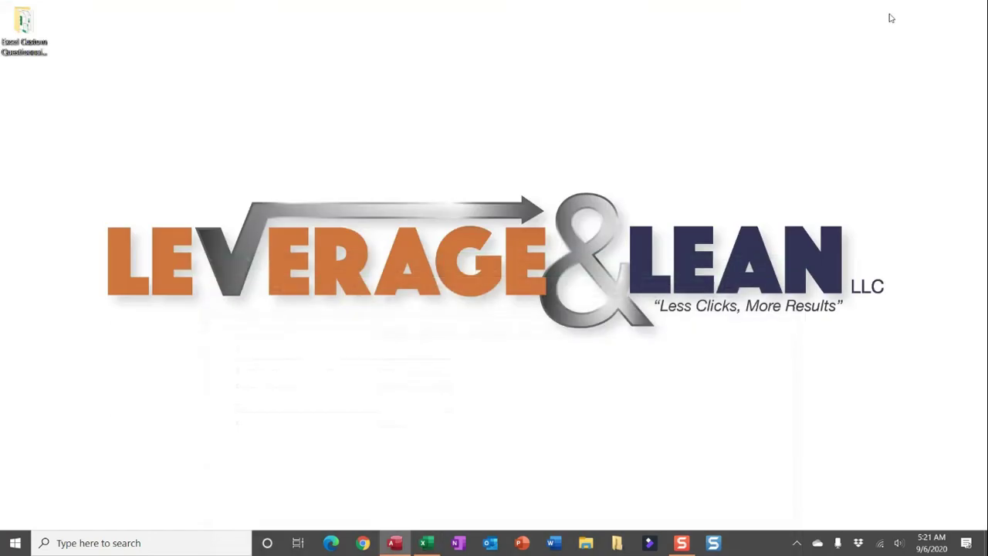
{"action": "left_click", "coordinate": [25, 54]}
{"action": "double_click", "coordinate": [25, 54]}
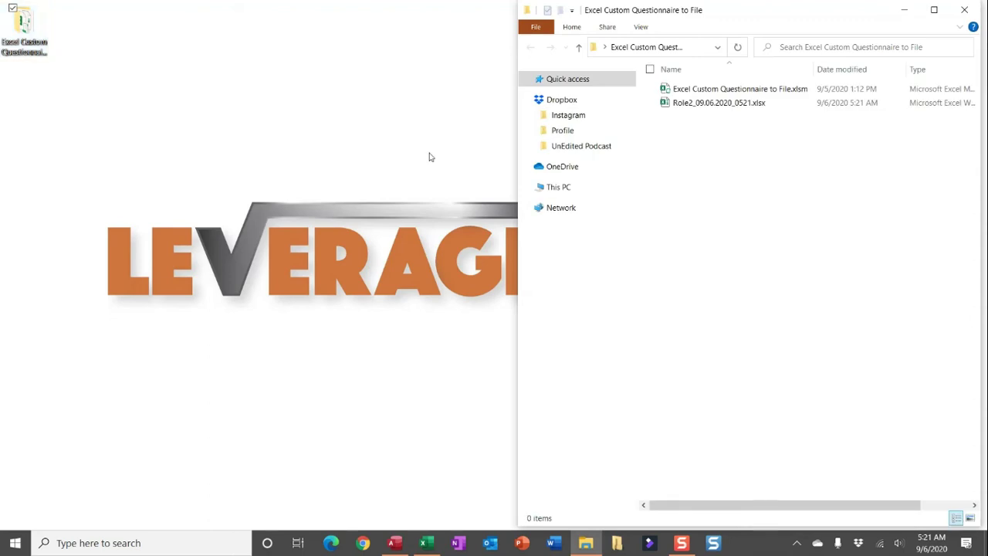
{"action": "left_click", "coordinate": [717, 106]}
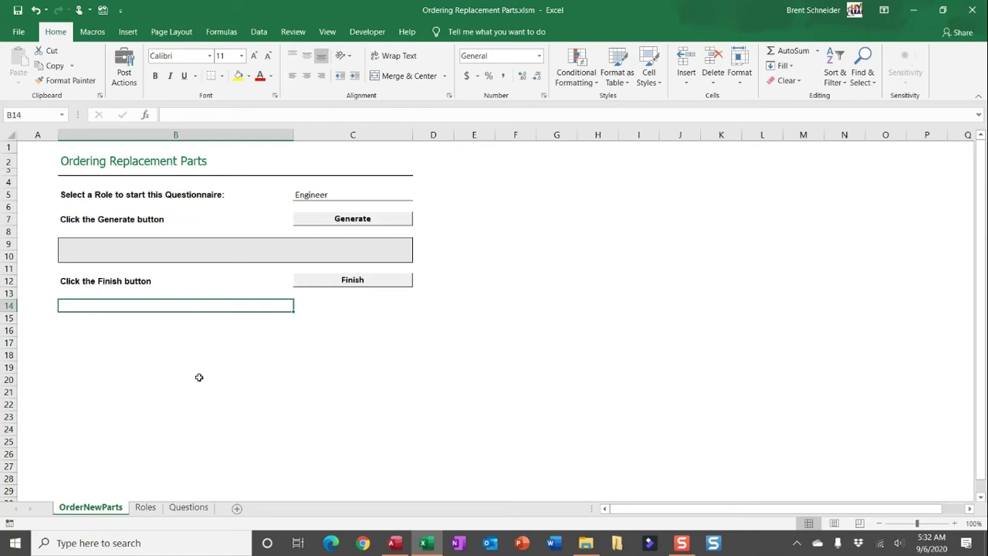
Check the C5 role list keeping Engineer, then view the Roles sheet's five roles.
{"action": "left_click", "coordinate": [352, 195]}
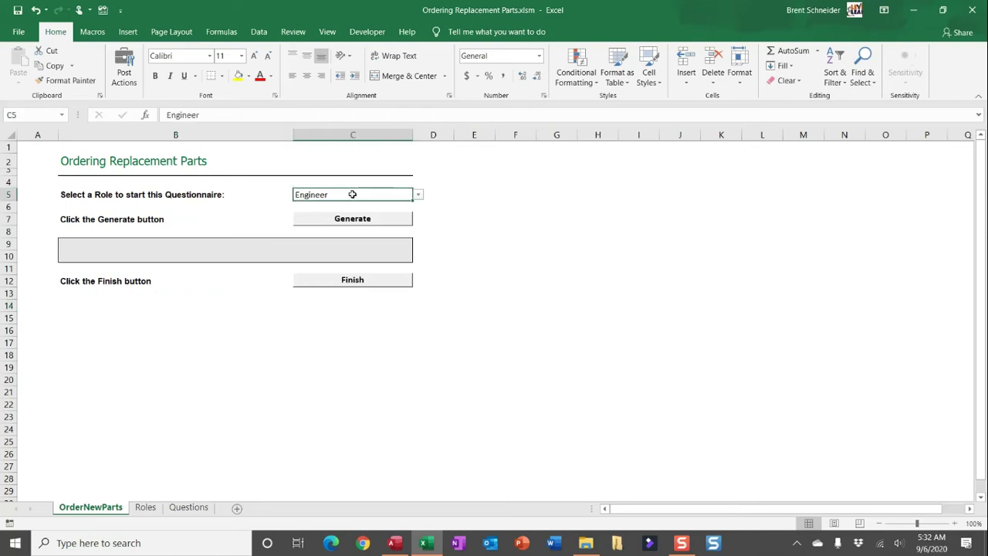
{"action": "left_click", "coordinate": [417, 195]}
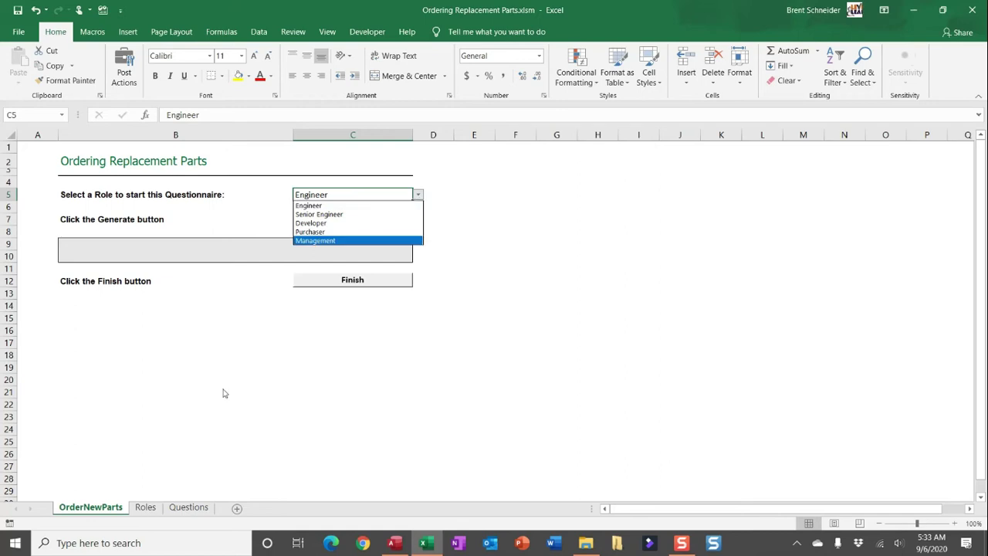
{"action": "left_click", "coordinate": [146, 507]}
{"action": "left_click", "coordinate": [145, 507]}
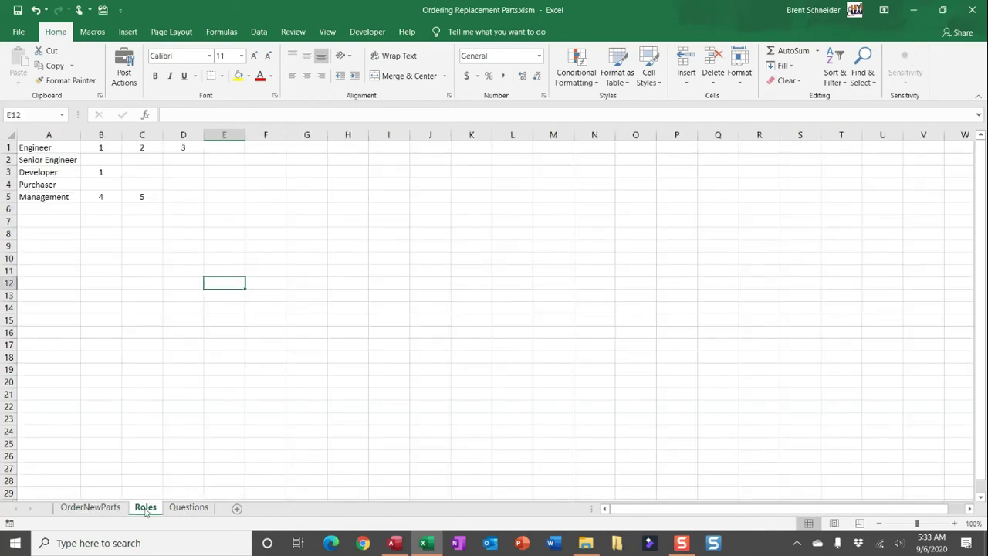
{"action": "left_click", "coordinate": [186, 512]}
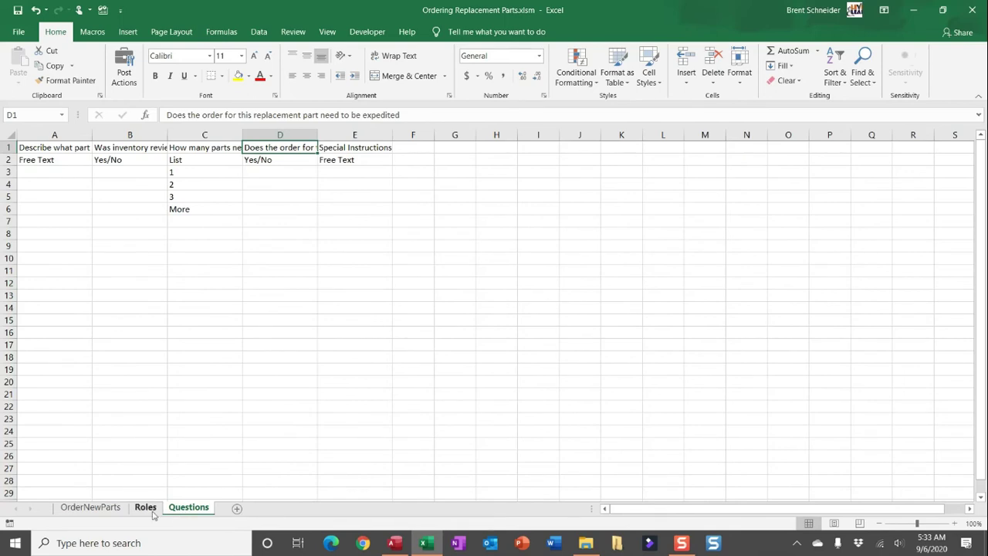
{"action": "left_click", "coordinate": [145, 507]}
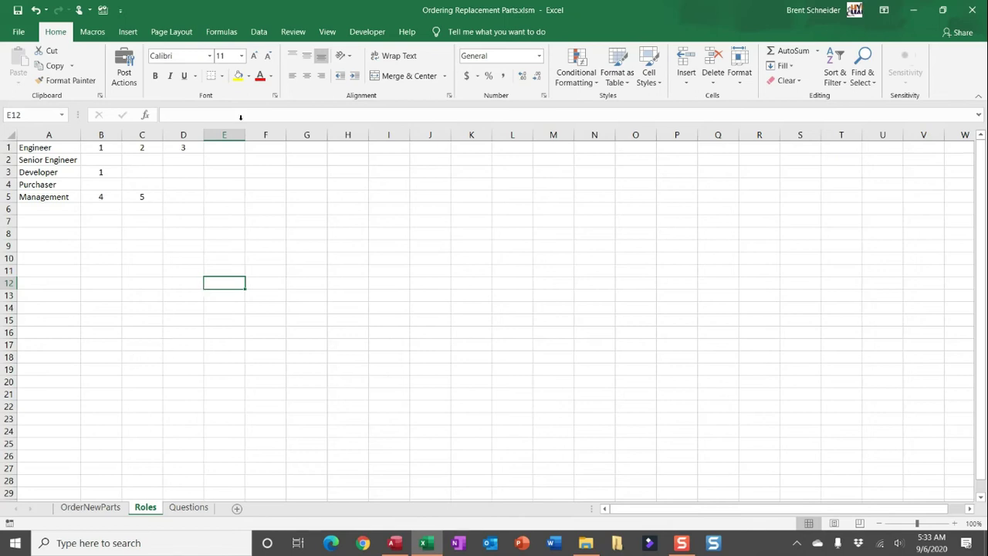
{"action": "left_click", "coordinate": [306, 34]}
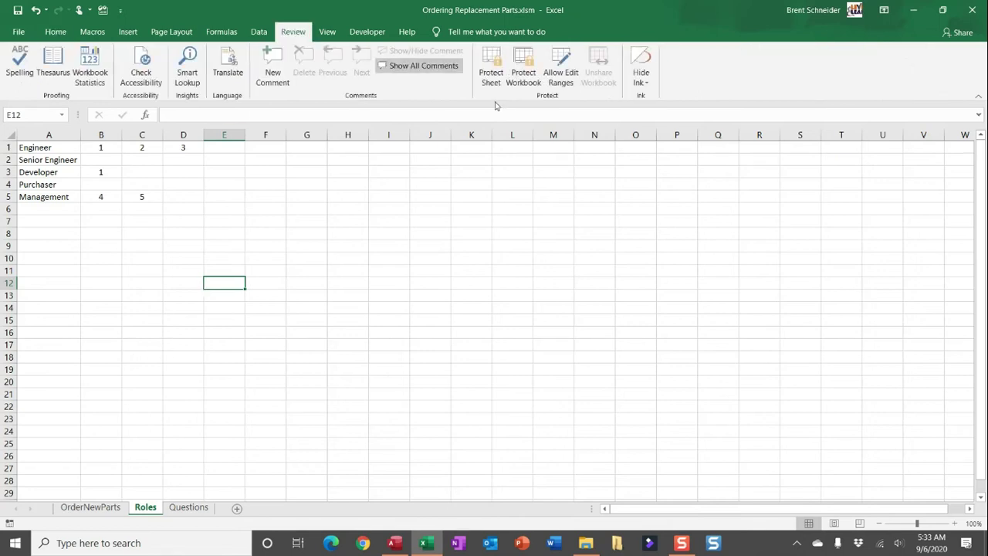
Protect the Roles sheet with a password, entered and confirmed.
{"action": "left_click", "coordinate": [493, 78]}
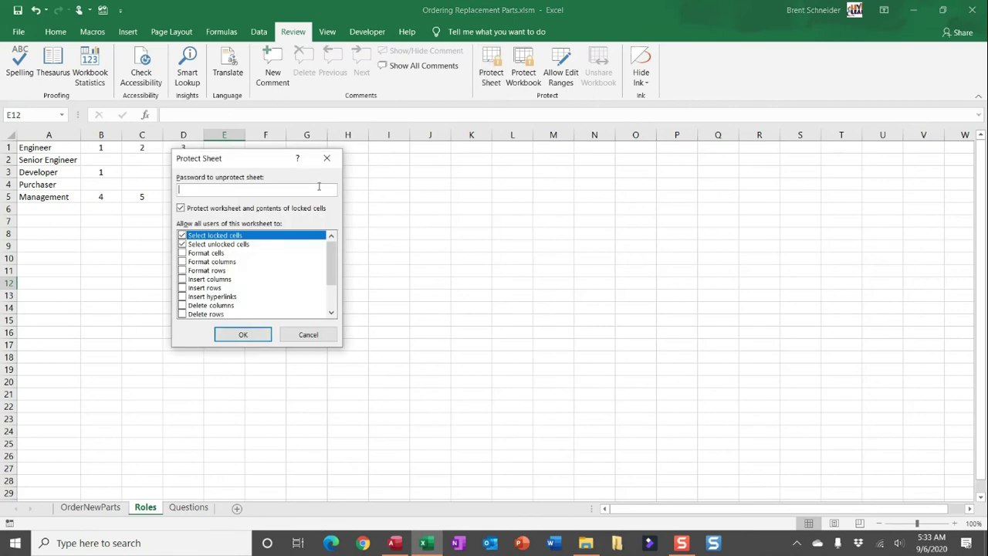
{"action": "type", "text": "123"}
{"action": "left_click", "coordinate": [257, 337]}
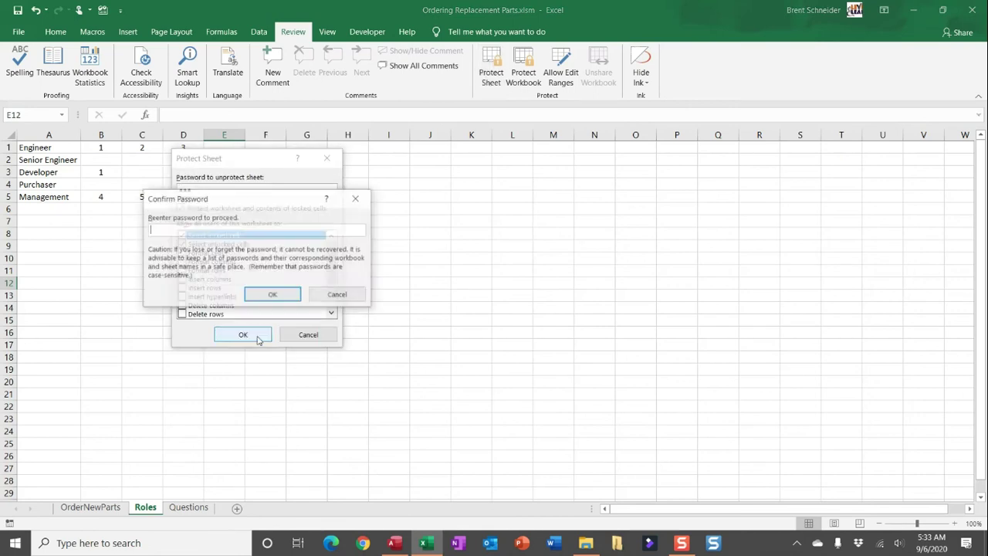
{"action": "type", "text": "123"}
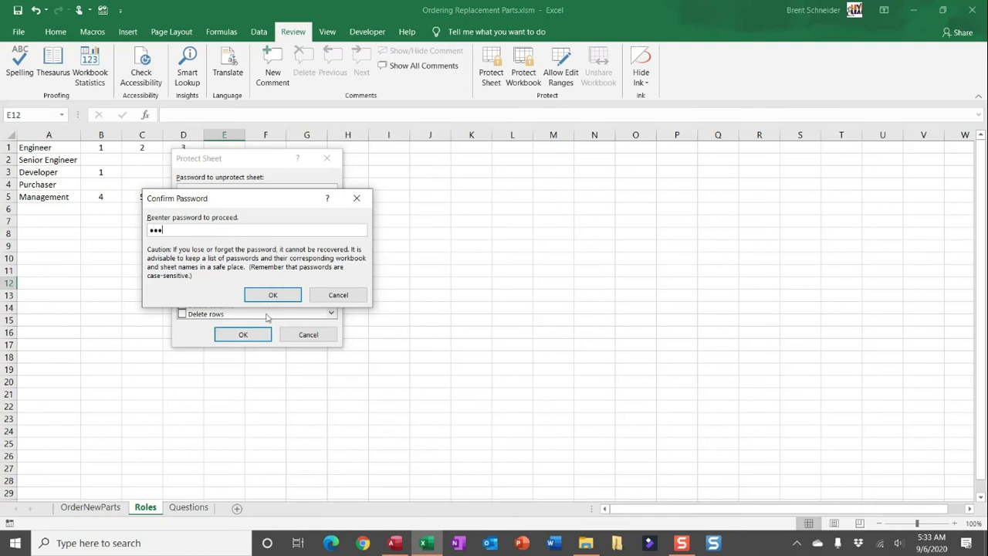
{"action": "left_click", "coordinate": [271, 295]}
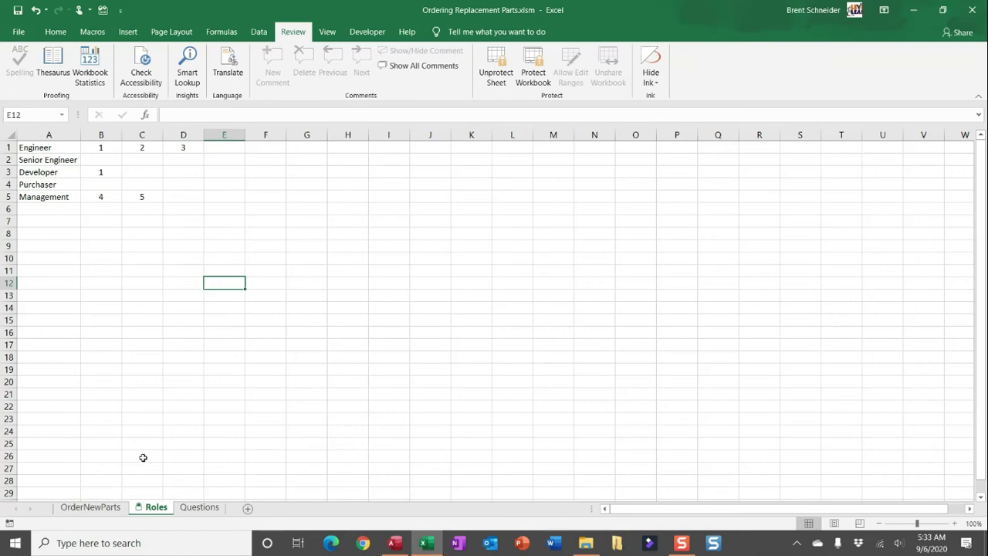
{"action": "left_click", "coordinate": [201, 509]}
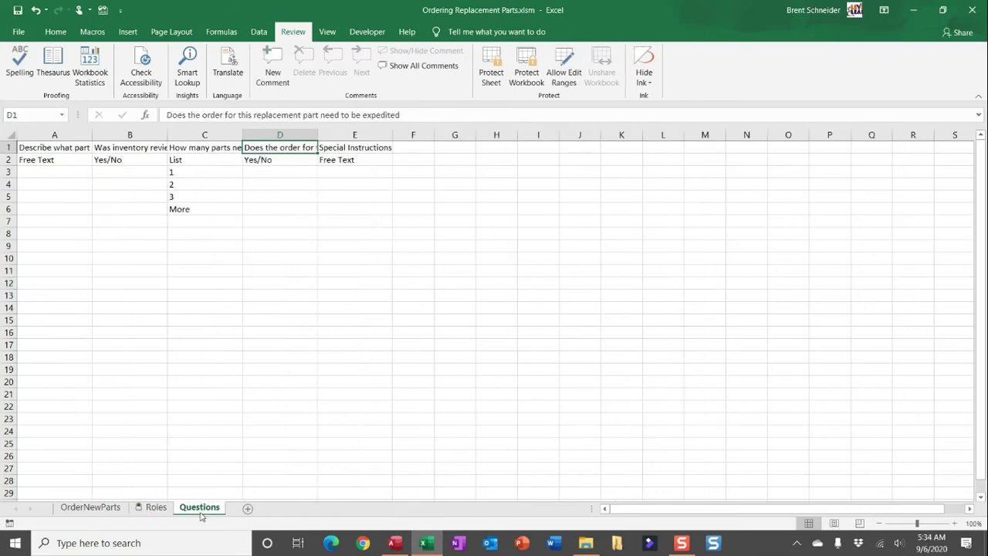
Protect the Questions sheet with the same confirmed password, then return to OrderNewParts.
{"action": "left_click", "coordinate": [489, 77]}
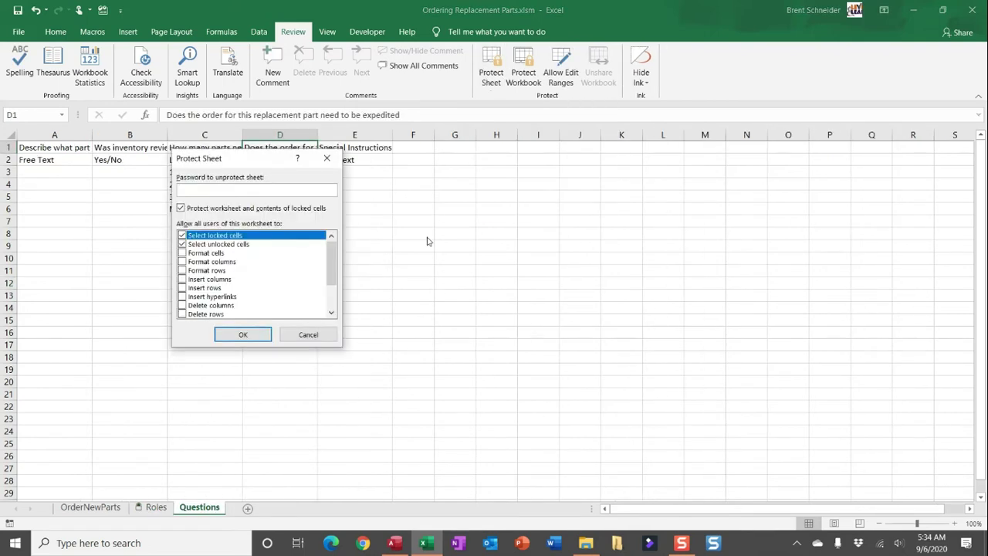
{"action": "type", "text": "123"}
{"action": "left_click", "coordinate": [244, 334]}
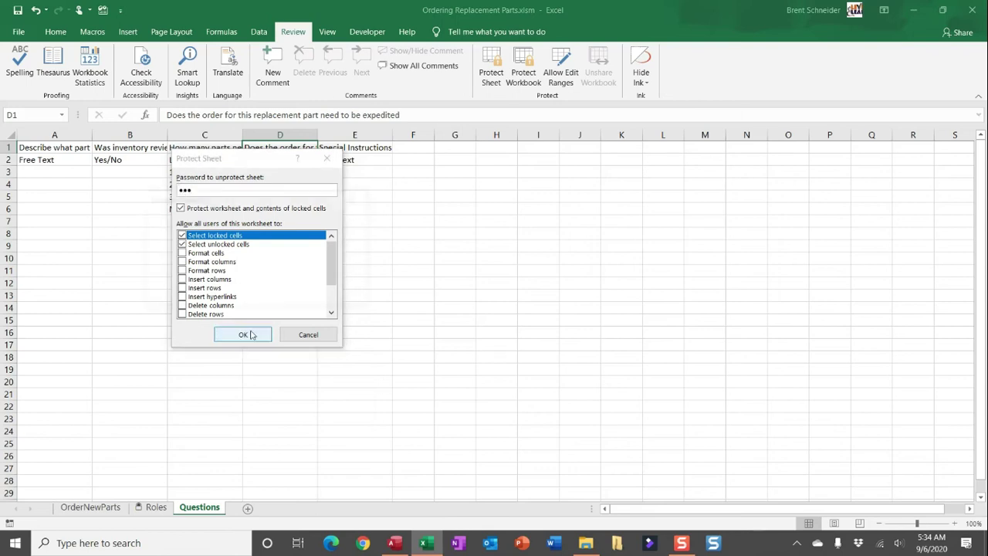
{"action": "type", "text": "123"}
{"action": "key", "text": "Return"}
{"action": "left_click", "coordinate": [130, 407]}
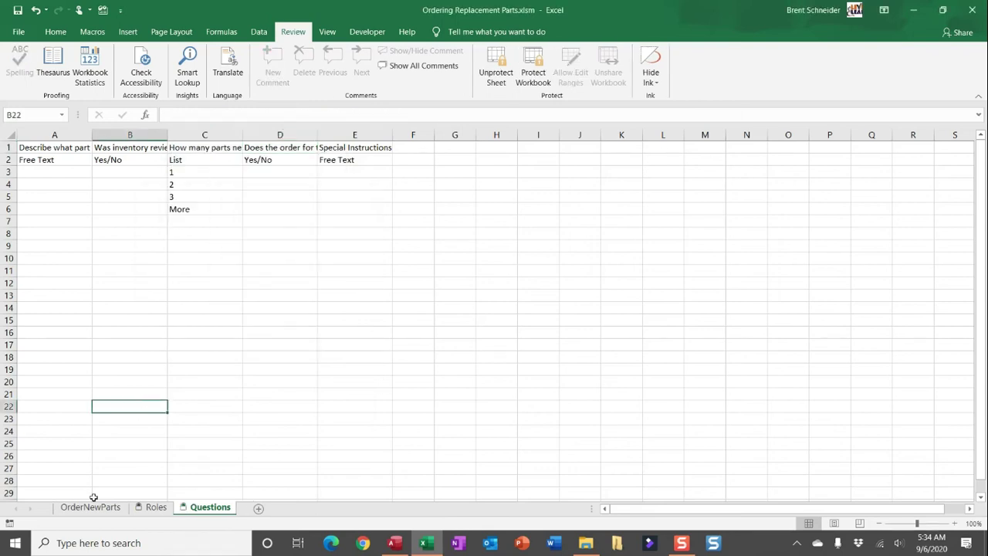
{"action": "left_click", "coordinate": [91, 507]}
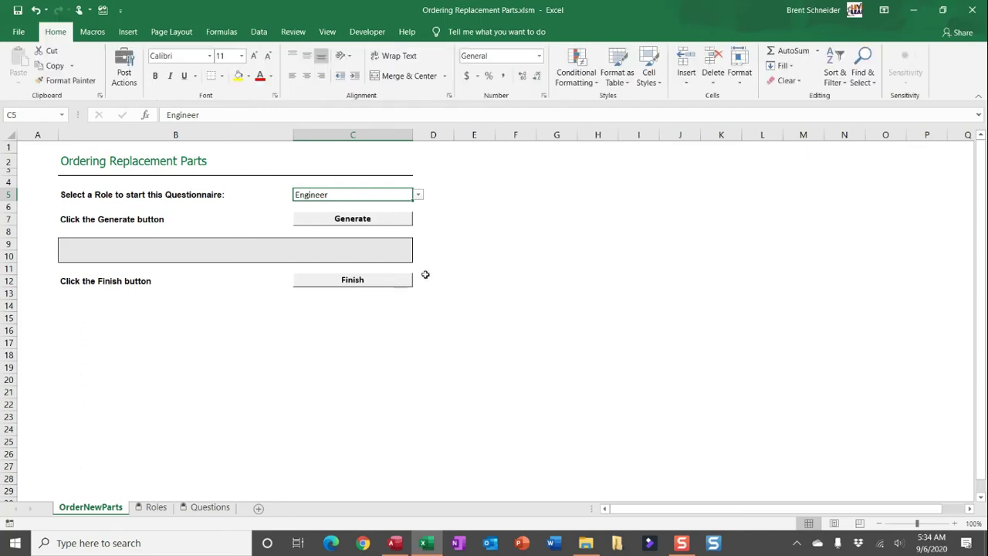
Set the C5 role to Senior Engineer and review its questions in B2:E2 on the Roles sheet.
{"action": "left_click", "coordinate": [418, 198]}
{"action": "left_click", "coordinate": [412, 215]}
{"action": "left_click", "coordinate": [156, 507]}
{"action": "left_click_drag", "start_coordinate": [99, 158], "coordinate": [228, 158]}
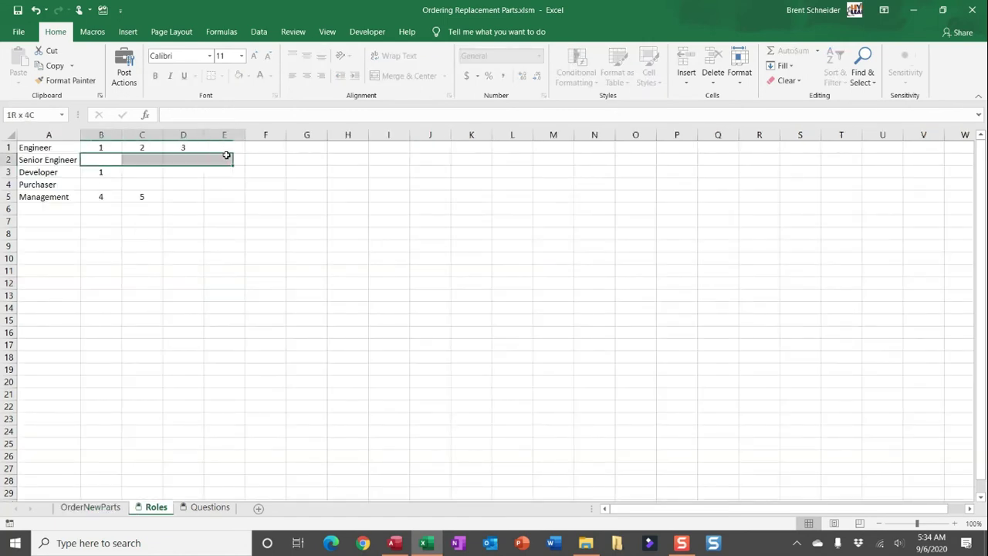
{"action": "left_click", "coordinate": [99, 510]}
{"action": "left_click", "coordinate": [322, 392]}
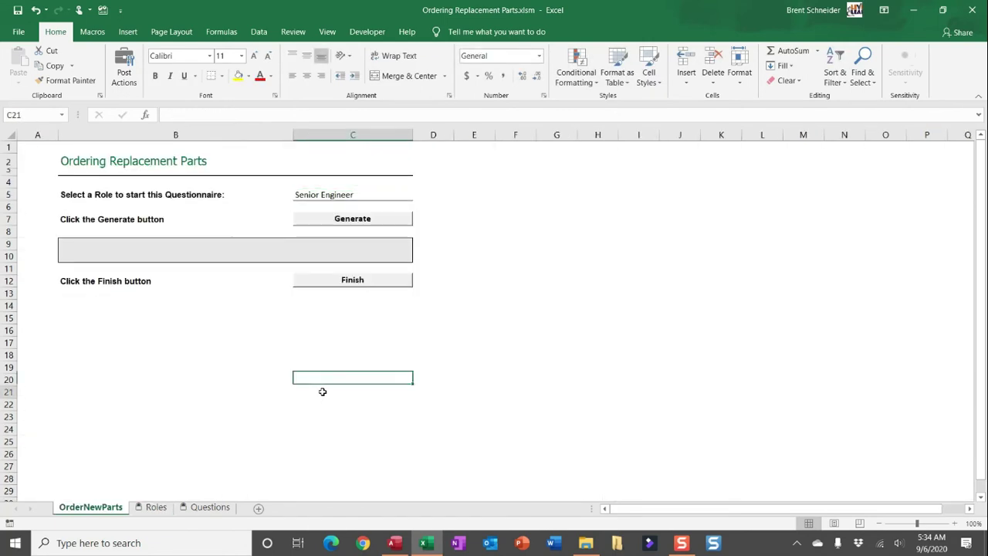
Generate the Senior Engineer questions, answer them (Rear Passenger Rim, Yes, 1, No), and finish to export.
{"action": "left_click", "coordinate": [359, 218]}
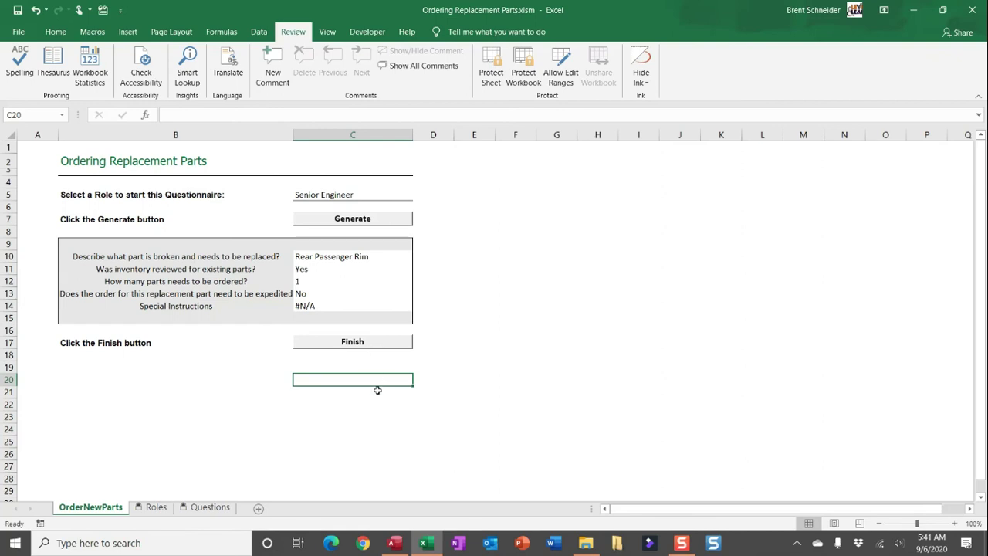
{"action": "left_click", "coordinate": [587, 541]}
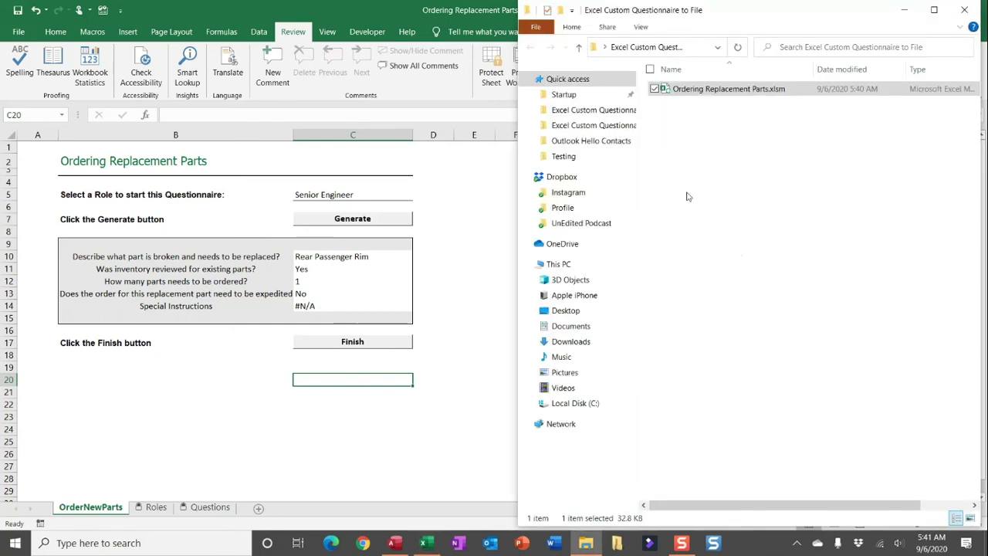
{"action": "left_click", "coordinate": [352, 381]}
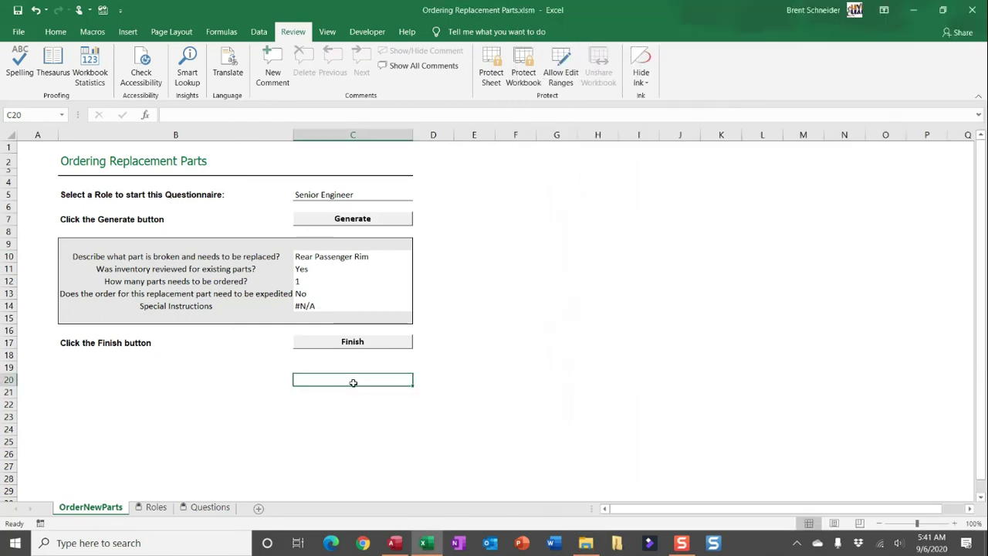
{"action": "left_click", "coordinate": [375, 346]}
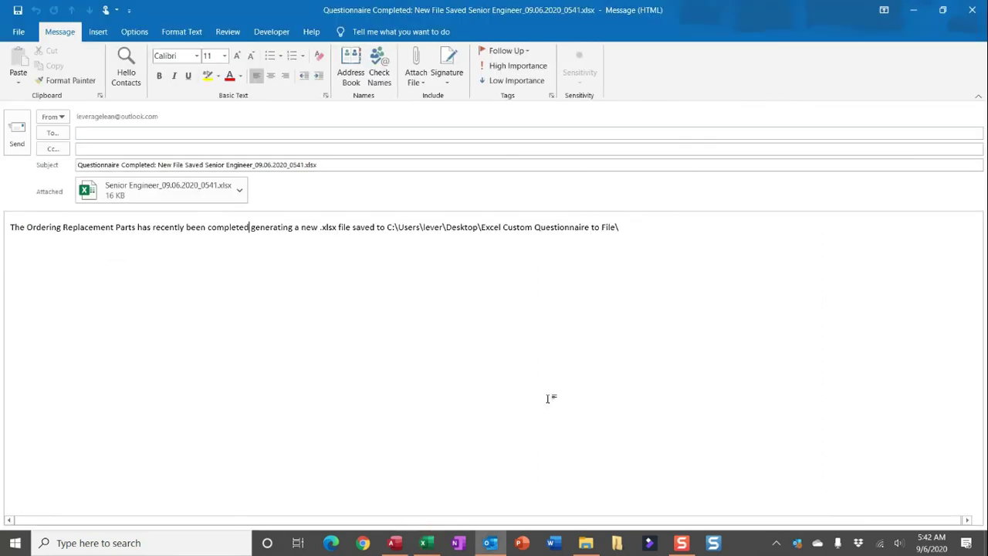
Confirm Senior Engineer_09.06.2020_0541.xlsx exists in the questionnaire folder, then return to the Outlook draft.
{"action": "left_click", "coordinate": [586, 542]}
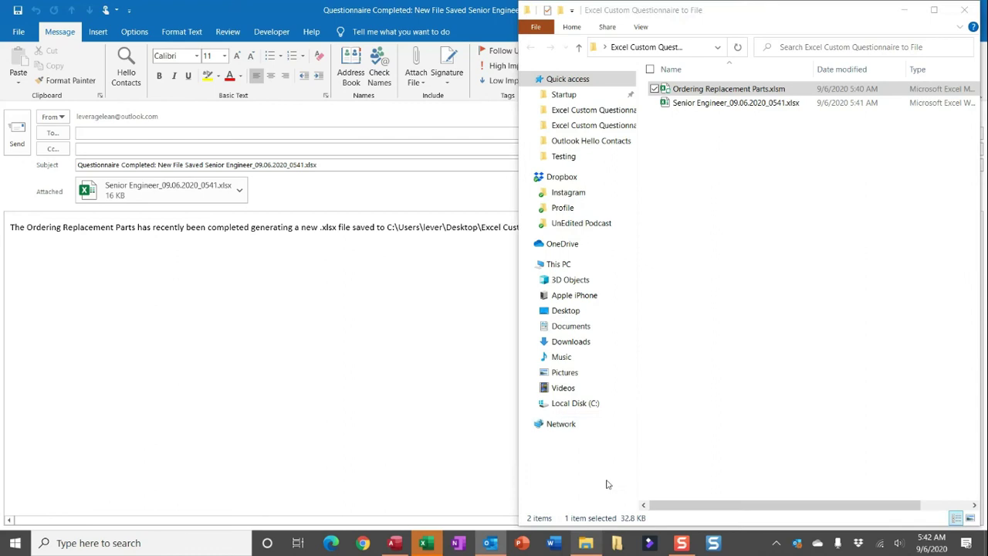
{"action": "left_click", "coordinate": [746, 105]}
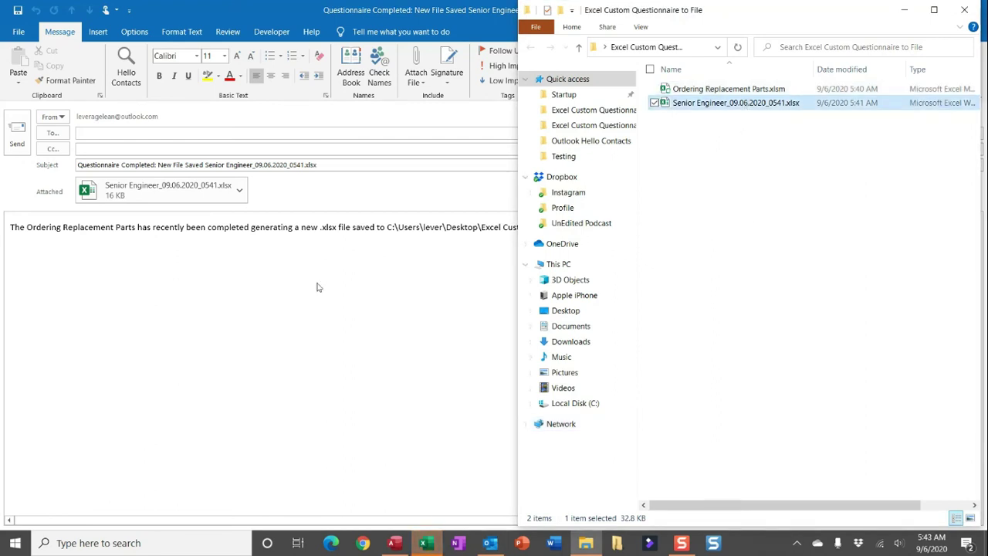
{"action": "left_click", "coordinate": [311, 327]}
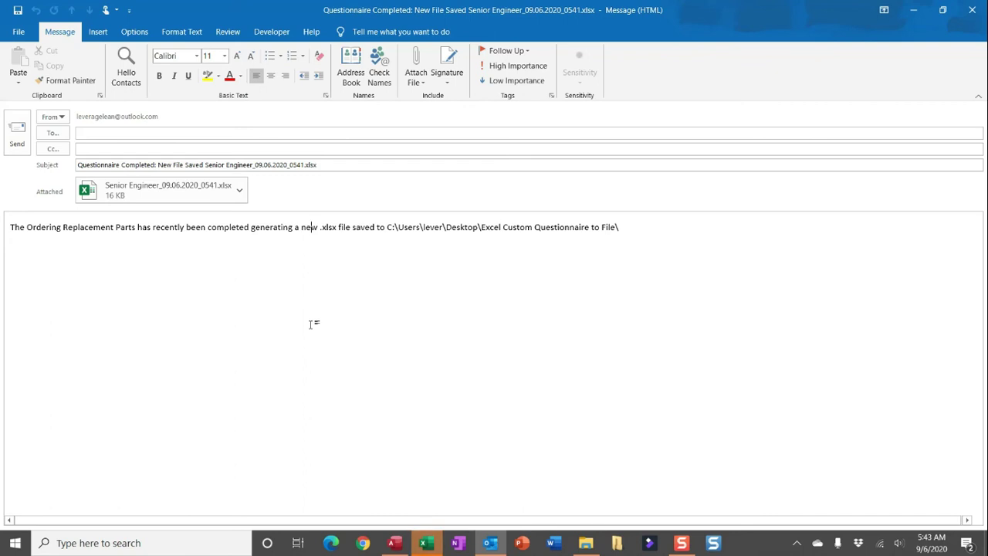
{"action": "left_click", "coordinate": [271, 135]}
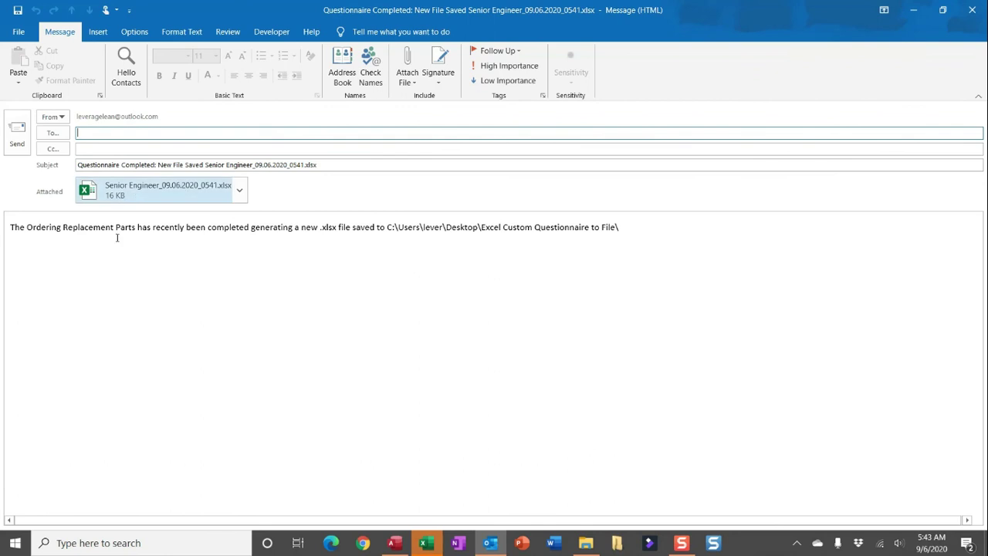
{"action": "left_click", "coordinate": [274, 280]}
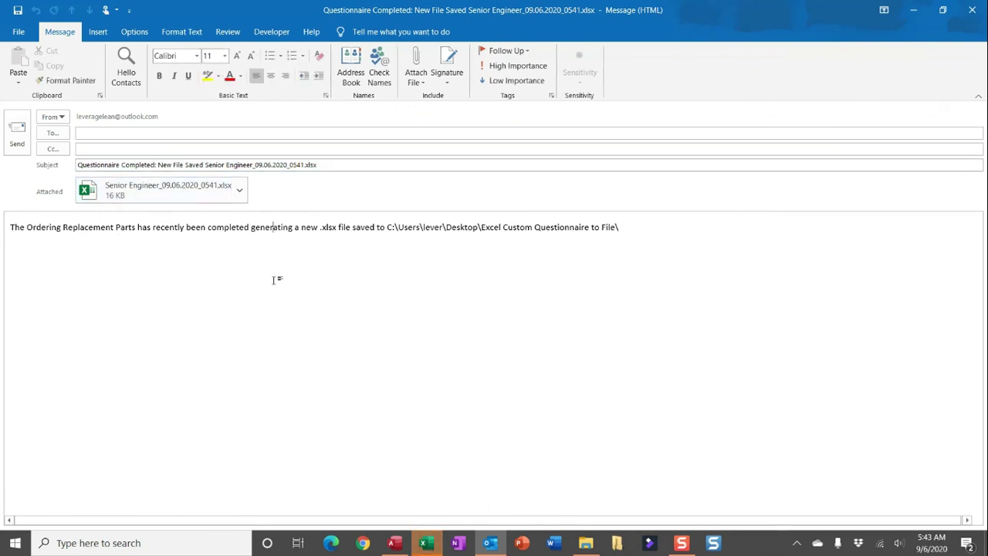